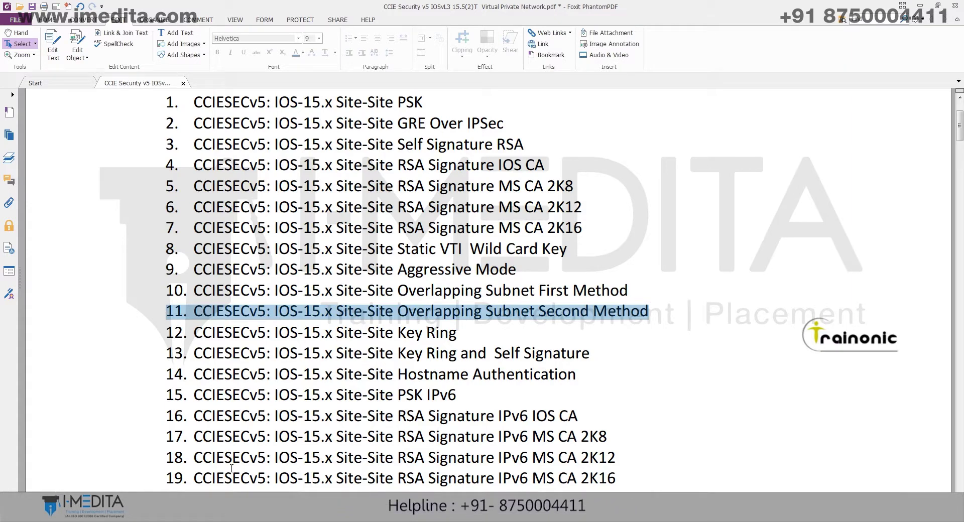
# Leave the Foxit PDF lab list and bring up the GNS3 topology with R1, ISP and R2.
pyautogui.hotkey('alt', 'Tab')
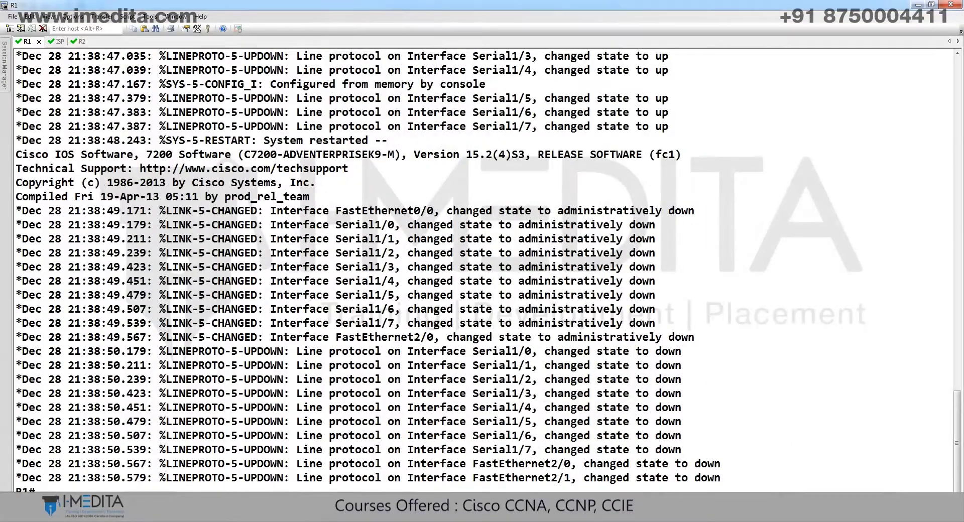
# On R1, bring FastEthernet2/0 up with address 192.168.101.1/24.
pyautogui.press('Return')
pyautogui.press('Return')
pyautogui.write('interface fa')
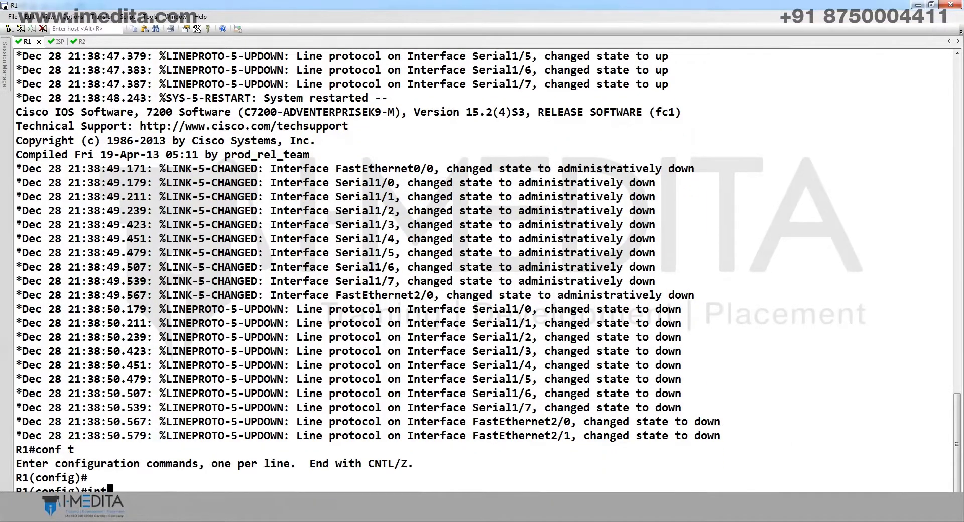
pyautogui.press('Tab')
pyautogui.write('fa')
pyautogui.press('Tab')
pyautogui.write('2/0')
pyautogui.press('Return')
pyautogui.write('no sh')
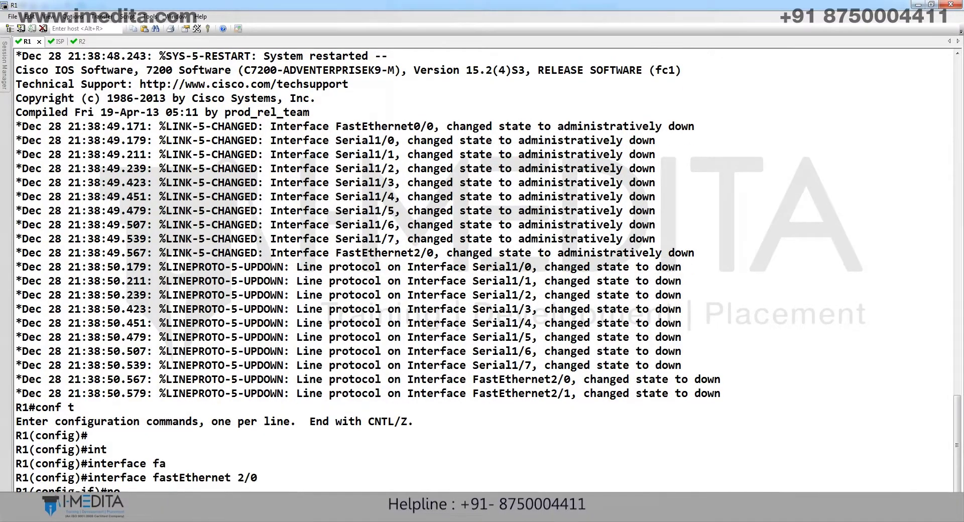
pyautogui.press('Tab')
pyautogui.press('Return')
pyautogui.write('in')
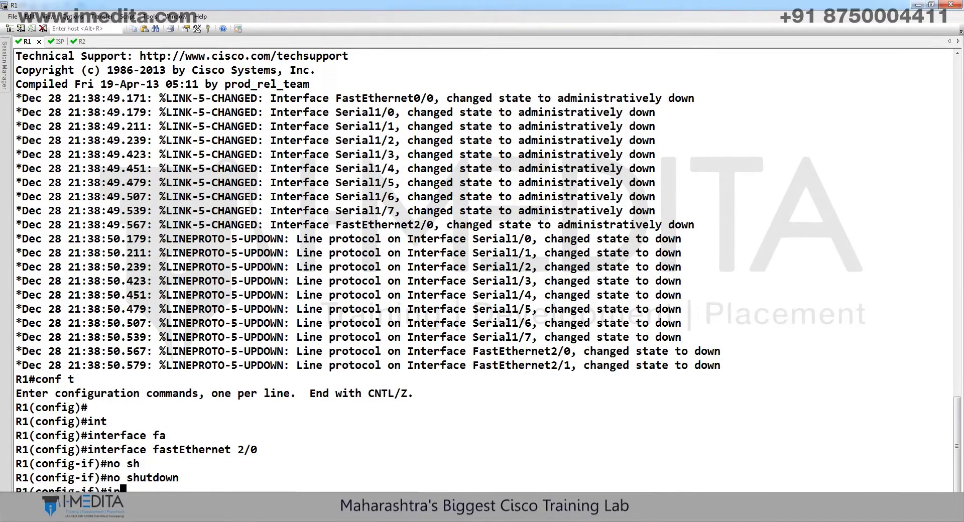
pyautogui.write(' add 192.168.101.1 ')
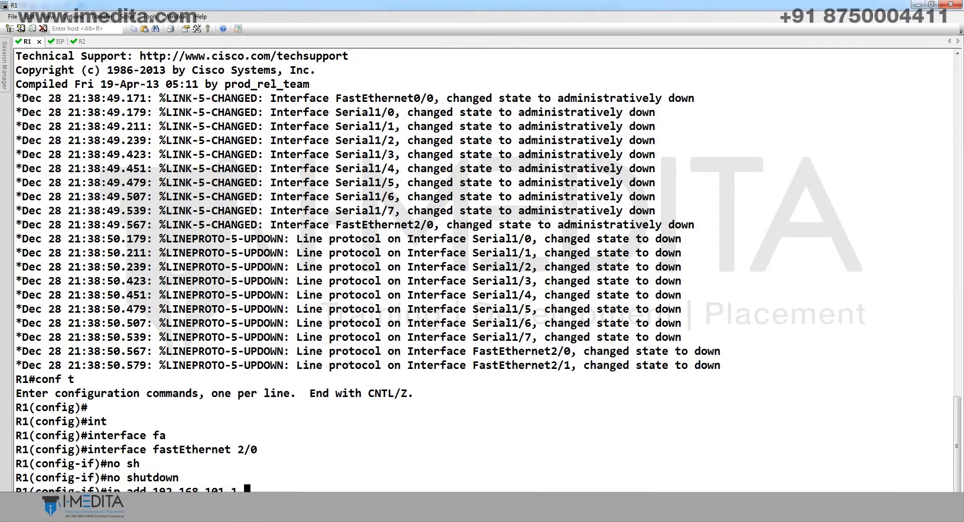
pyautogui.write('255.255.255 0')
pyautogui.press('Return')
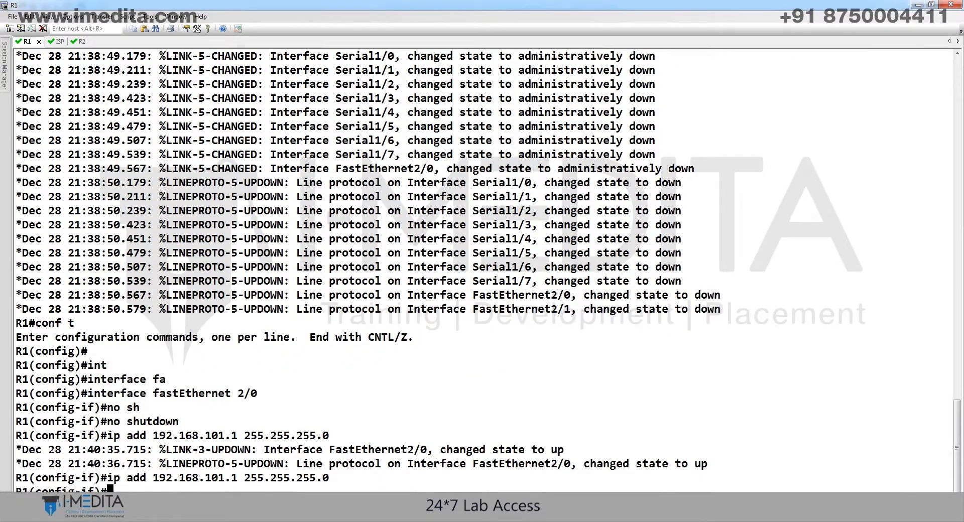
# Bring R1's Serial1/0 up with address 101.1.1.100/24.
pyautogui.write('int s1/0')
pyautogui.press('Return')
pyautogui.write('no sh')
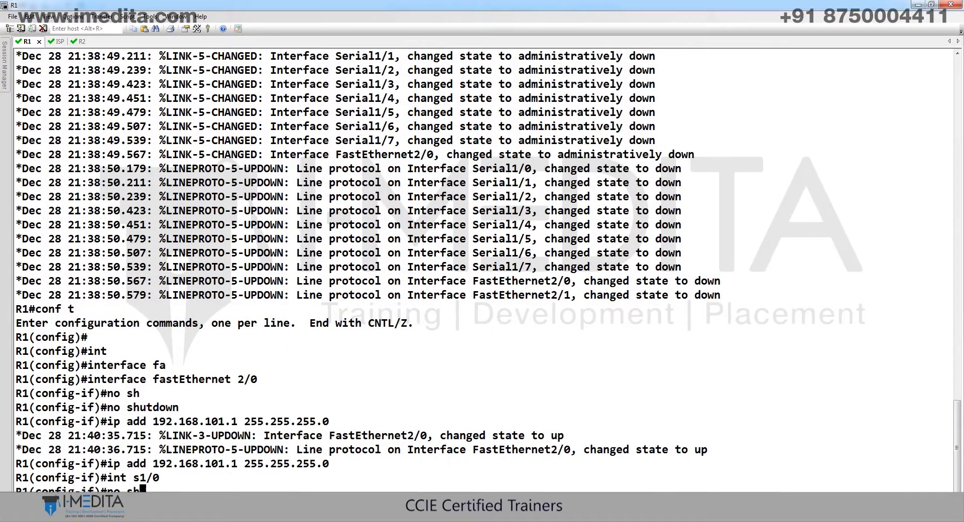
pyautogui.press('Tab')
pyautogui.press('Return')
pyautogui.write('in add 101.1.1.100 255.255.255.0')
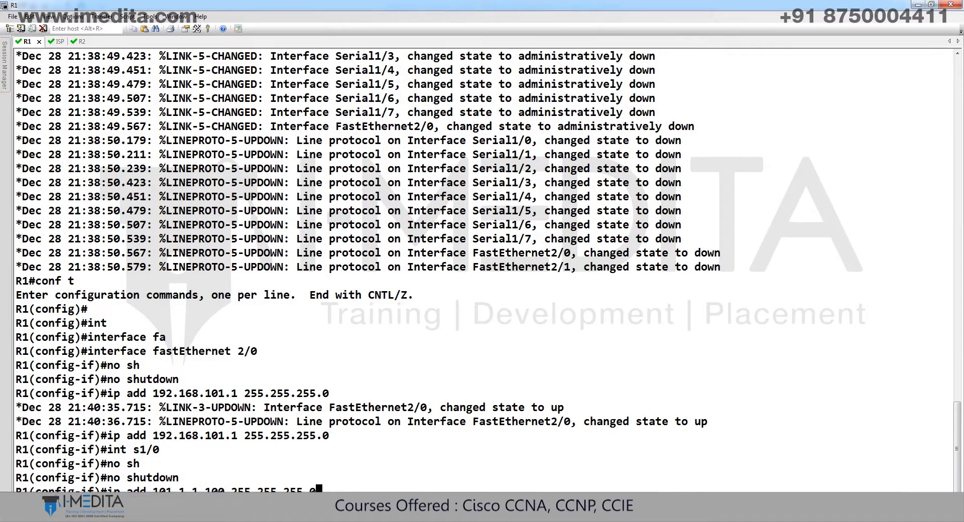
pyautogui.press('Return')
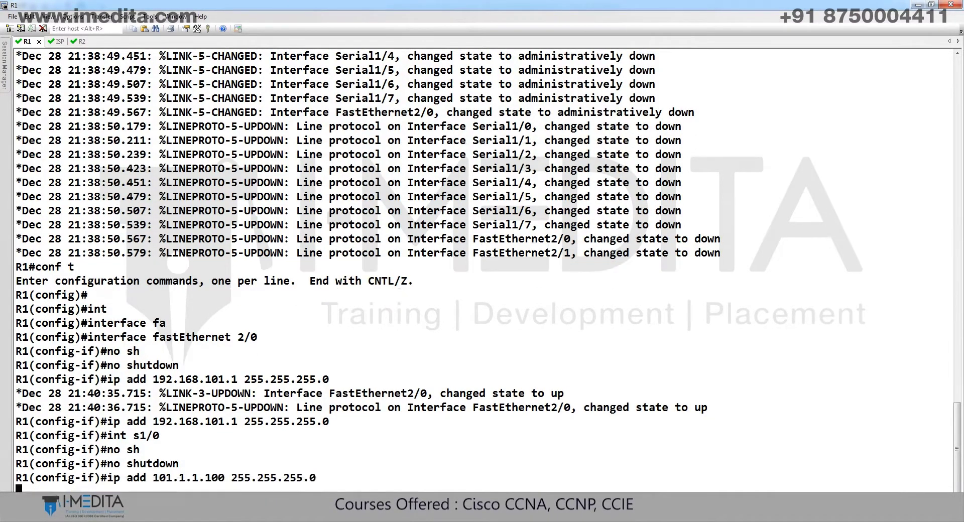
# Add a default route via 101.1.1.1 on R1 and list its command history.
pyautogui.write('ip ro')
pyautogui.press('Tab')
pyautogui.write('0.0.0.0 0.0.0.')
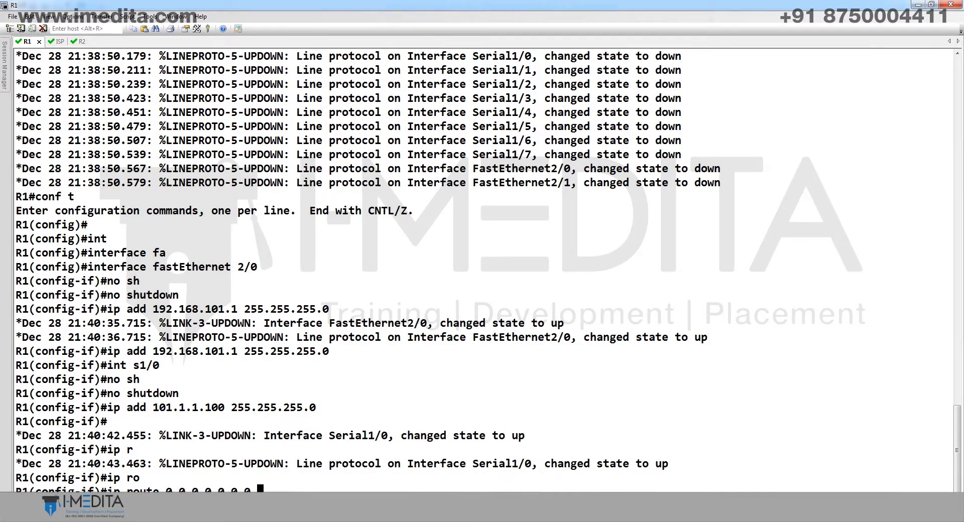
pyautogui.write('0 101.1.1.1')
pyautogui.press('Return')
pyautogui.write('do sh')
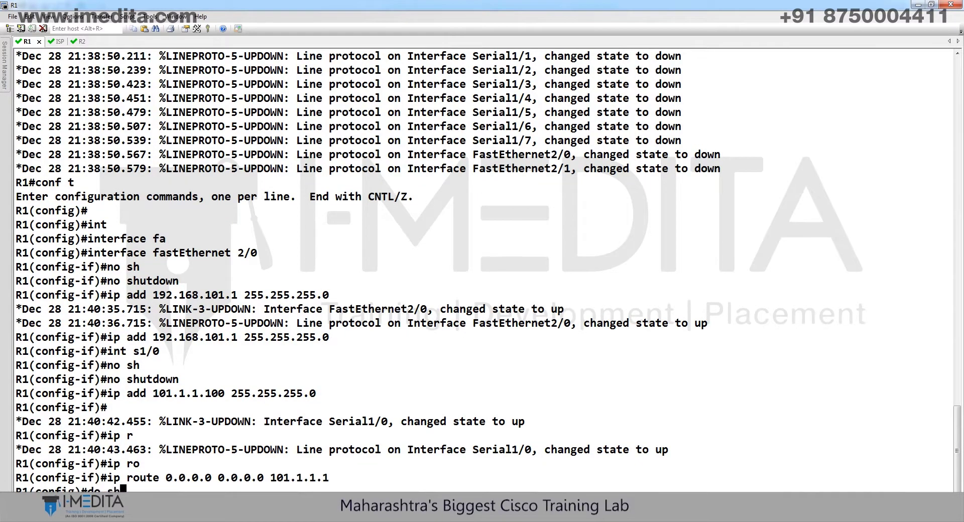
pyautogui.write(' hist')
pyautogui.press('Return')
# On the ISP router, bring Serial1/0 up with address 101.1.1.1/24.
pyautogui.hotkey('ctrl', 'Tab')
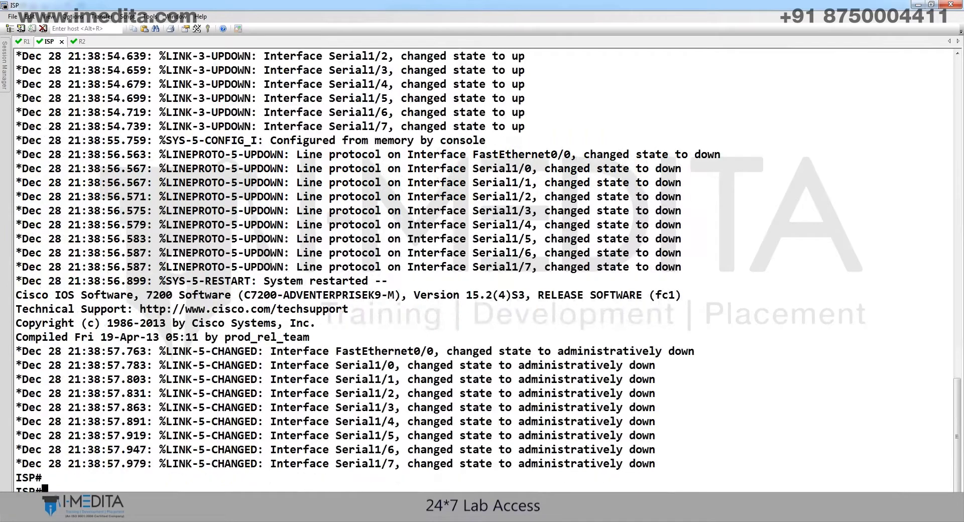
pyautogui.write('t')
pyautogui.press('Return')
pyautogui.write('int')
pyautogui.press('Tab')
pyautogui.write('s')
pyautogui.press('Tab')
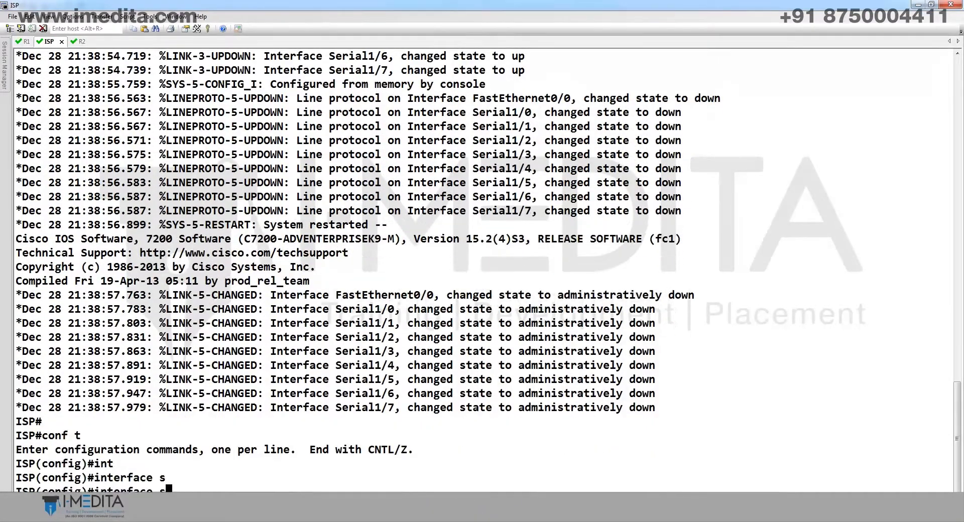
pyautogui.write('1/0')
pyautogui.press('Return')
pyautogui.write('no sh')
pyautogui.press('Tab')
pyautogui.press('Return')
pyautogui.write('ip ad')
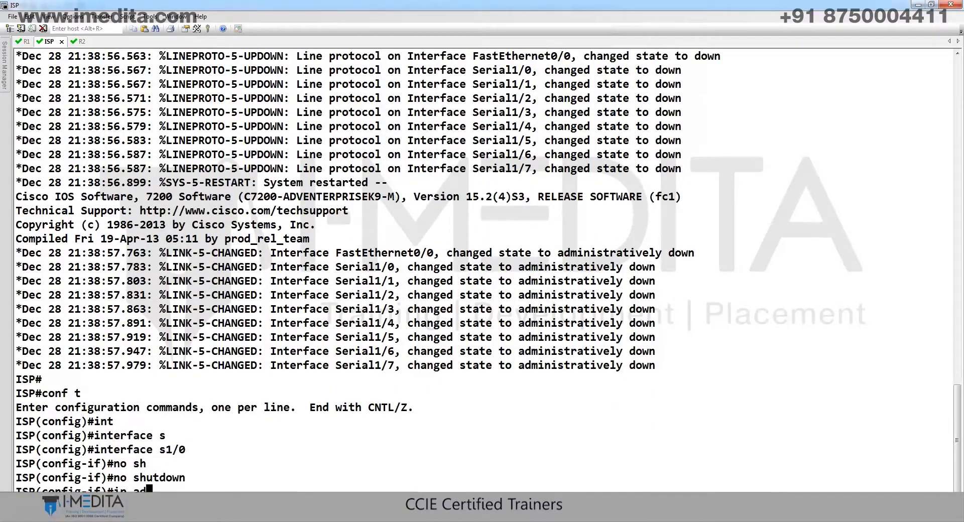
pyautogui.write('d 101.1.1.1 255.255.255.0')
pyautogui.press('Return')
# Bring ISP's Serial1/1 up with 102.1.1.1/24 and list the command history.
pyautogui.write('int s1/1')
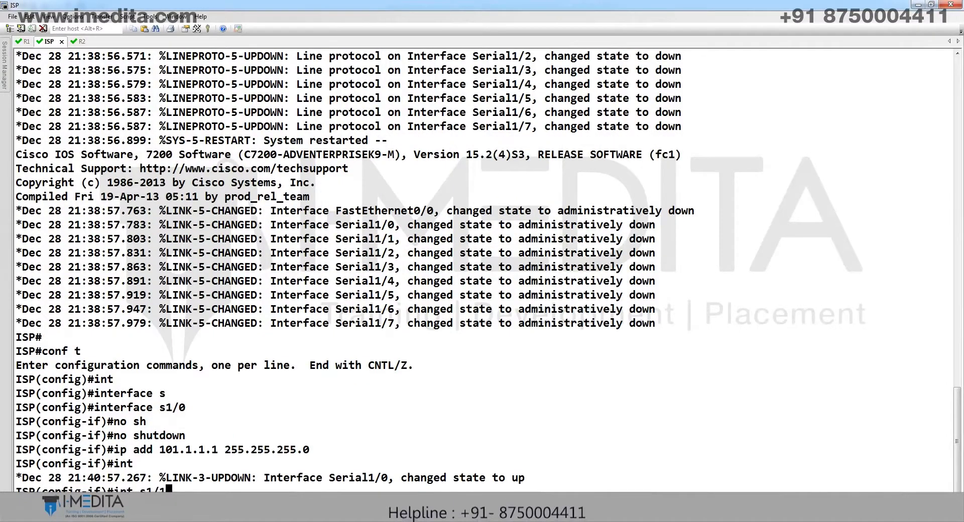
pyautogui.press('Return')
pyautogui.write('no sh')
pyautogui.press('Tab')
pyautogui.press('Return')
pyautogui.write('dd 102')
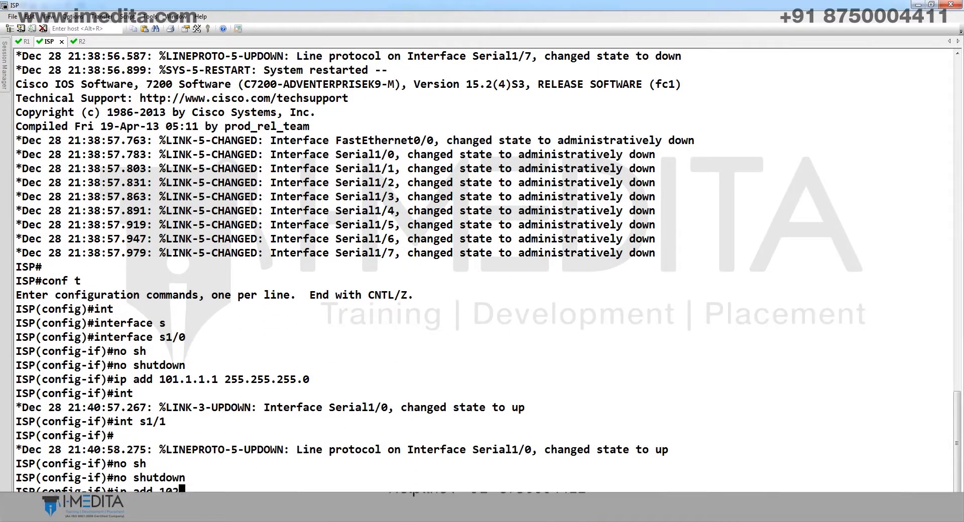
pyautogui.write('.1.1.1 255.255.255')
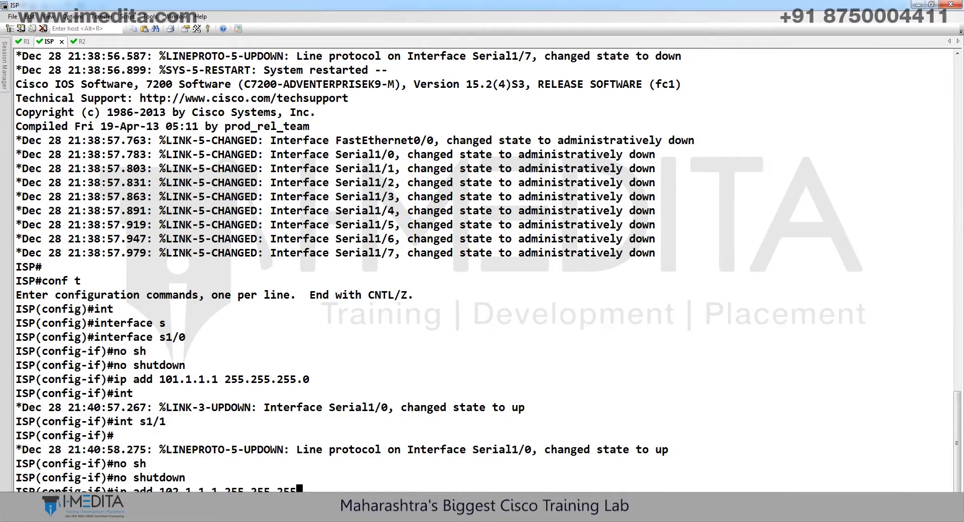
pyautogui.write('.0')
pyautogui.press('Return')
pyautogui.write('do sh')
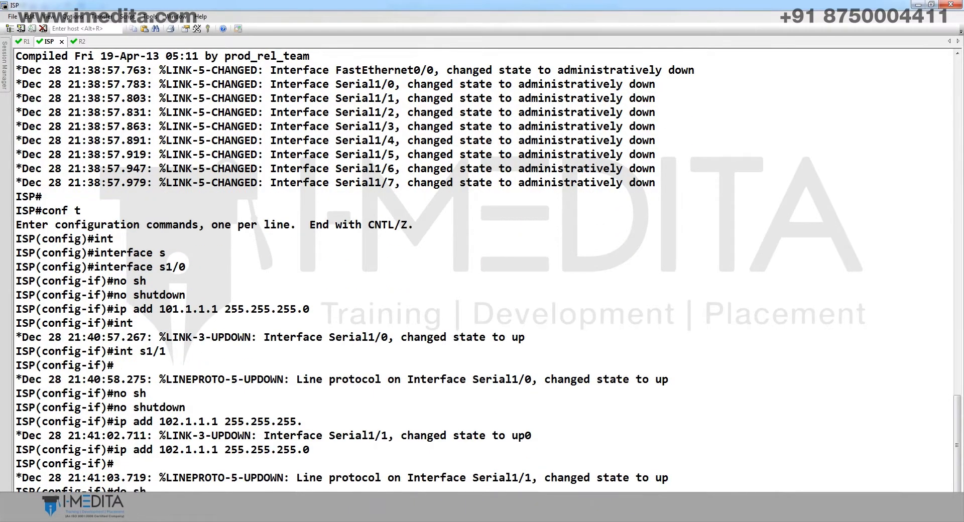
pyautogui.write(' hist')
pyautogui.press('Return')
# Switch to R2's session and enter global configuration mode with conf t.
pyautogui.hotkey('alt', '3')
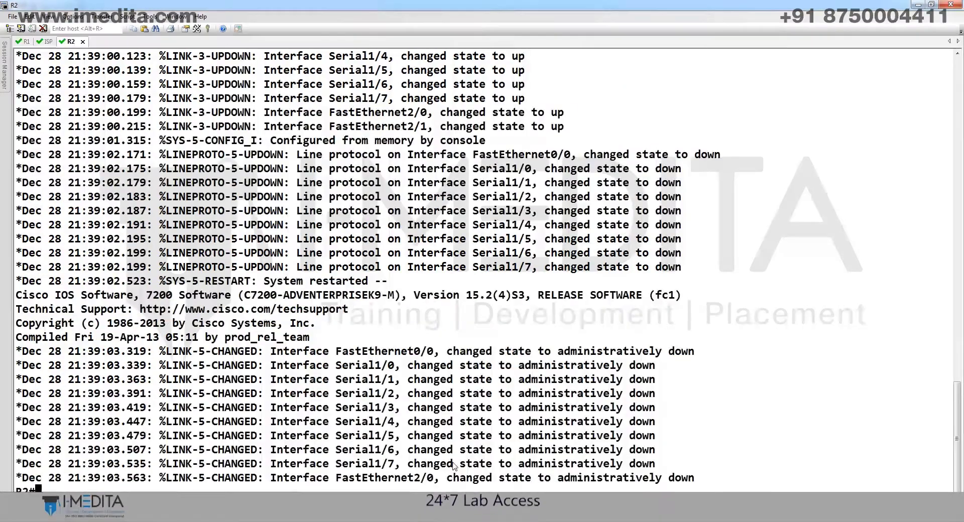
pyautogui.press('Return')
pyautogui.press('Return')
pyautogui.write('conf t')
pyautogui.press('Return')
# Bring R2's FastEthernet2/0 up with LAN address 192.168.101.1/24.
pyautogui.write('int')
pyautogui.press('Tab')
pyautogui.write('fa')
pyautogui.press('Tab')
pyautogui.write('2/0')
pyautogui.press('Return')
pyautogui.write('no sh')
pyautogui.press('Tab')
pyautogui.press('Return')
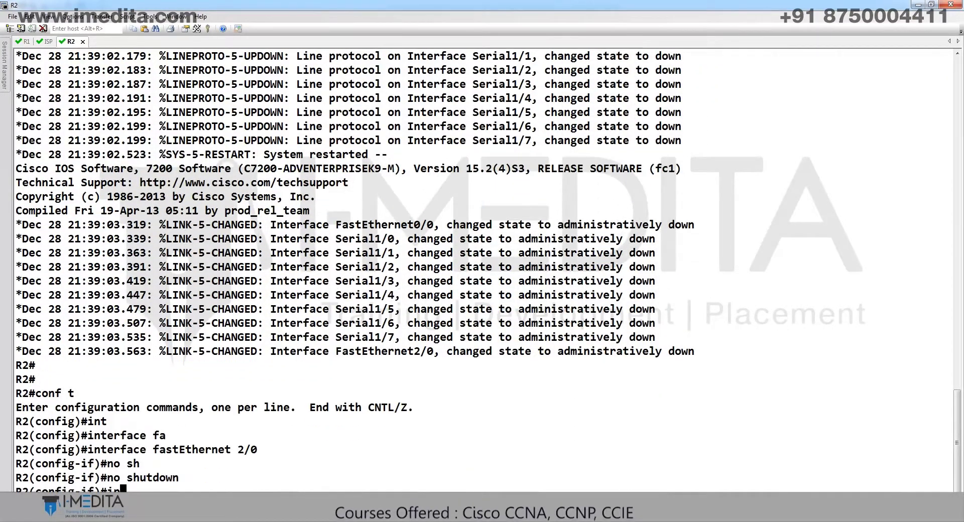
pyautogui.write('ip add 192.168.102.1 255.255.25')
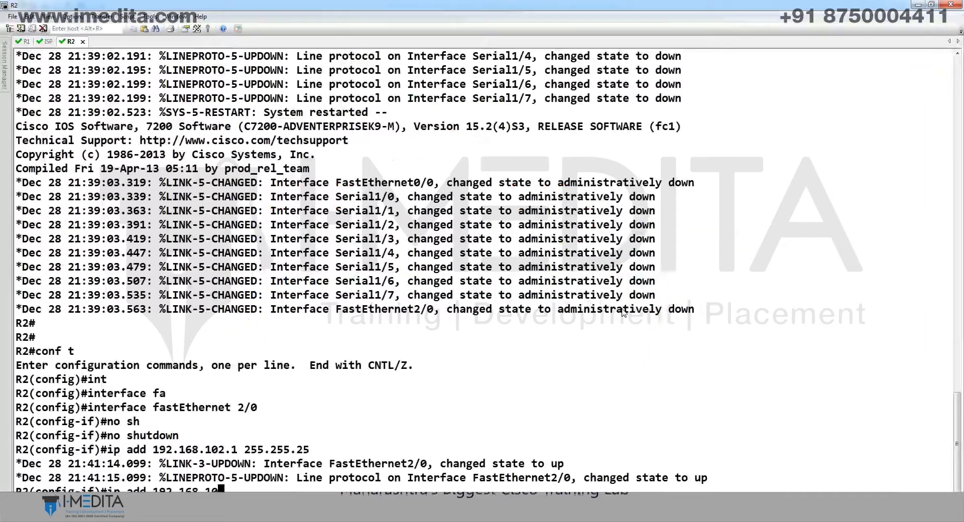
pyautogui.write('.168.101.1 255.255.255.0')
pyautogui.press('Return')
pyautogui.write('no')
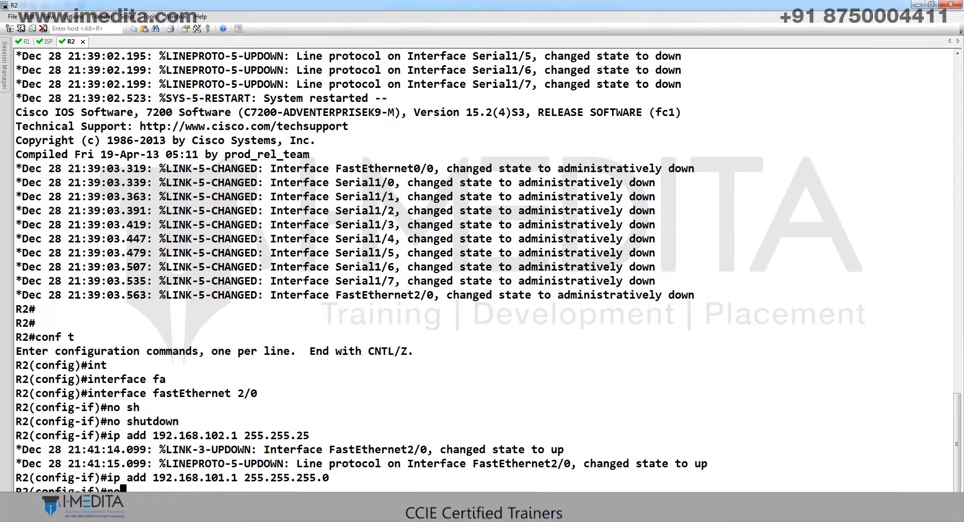
pyautogui.write(' sh')
pyautogui.press('Tab')
pyautogui.press('Return')
# Bring R2's Serial1/0 up with address 102.1.1.100/24.
pyautogui.write('int s1/0')
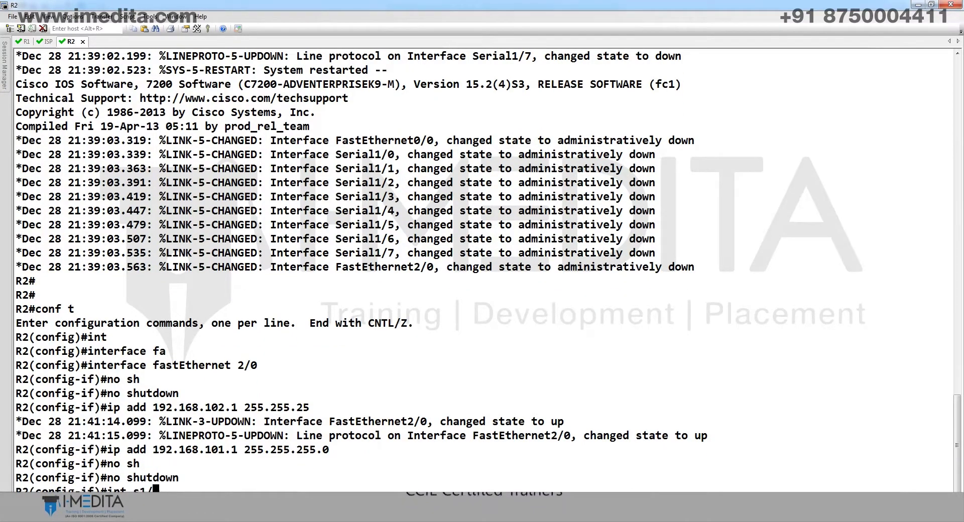
pyautogui.press('Return')
pyautogui.write('no sh')
pyautogui.press('Tab')
pyautogui.press('Return')
pyautogui.write('in add 192.1.1.100')
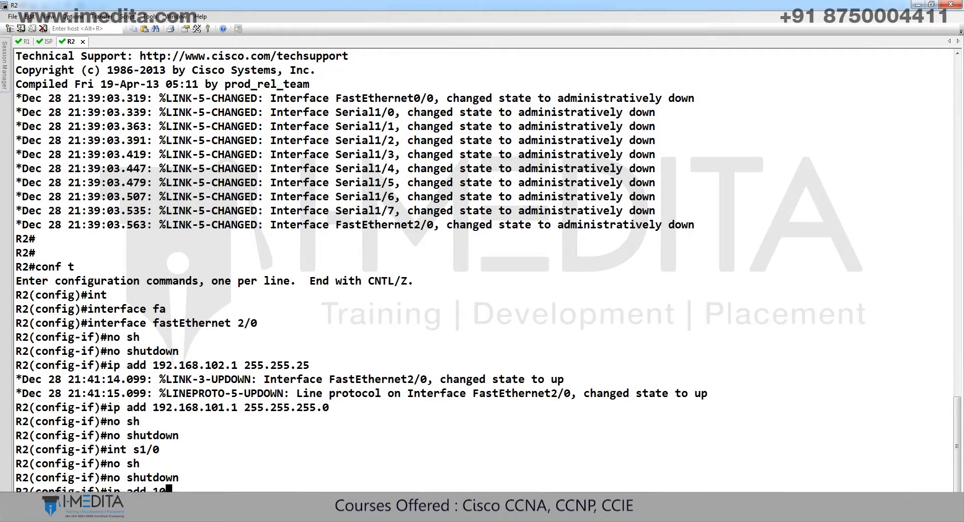
pyautogui.write(' 255.255.255.0')
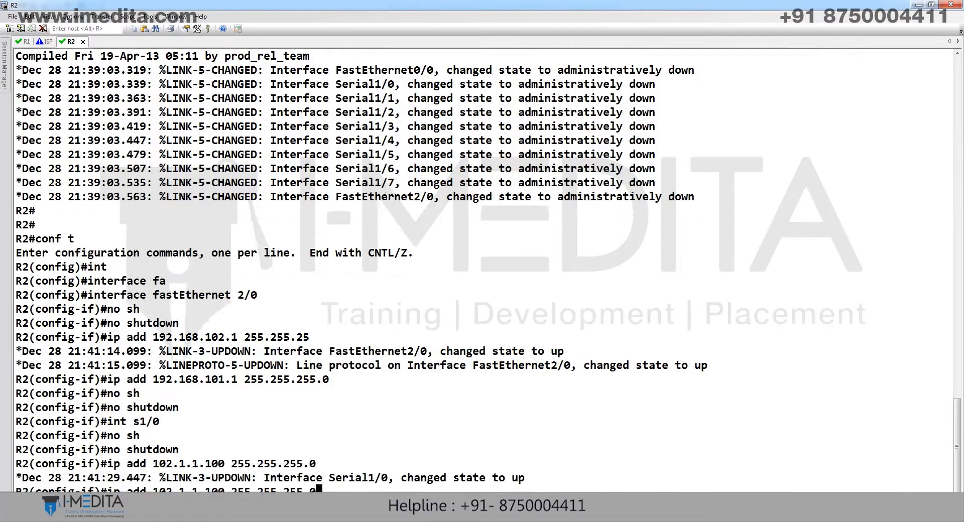
pyautogui.press('Return')
pyautogui.write('no sh')
pyautogui.press('Tab')
pyautogui.press('Return')
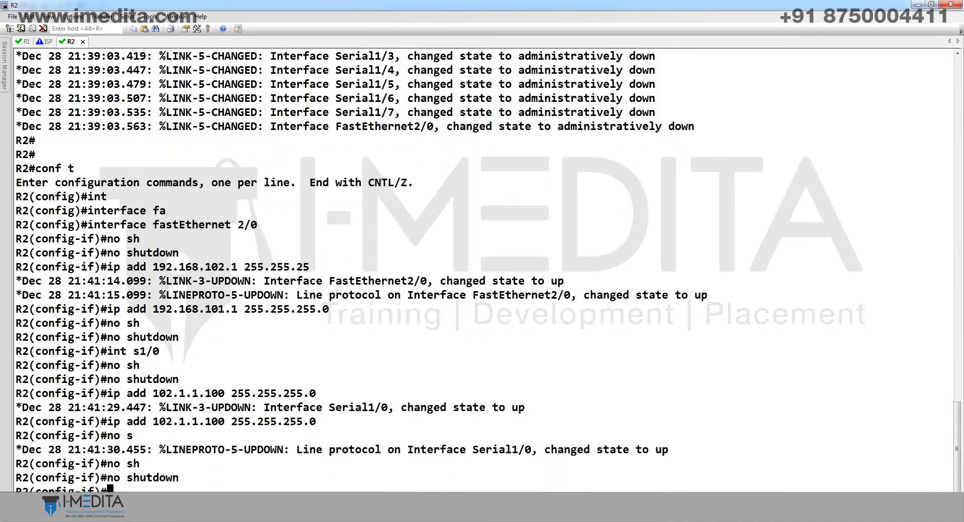
# Add a default route via 102.1.1.1 on R2 and review its command history.
pyautogui.write('ip ro')
pyautogui.press('Tab')
pyautogui.write('0.0.0.0')
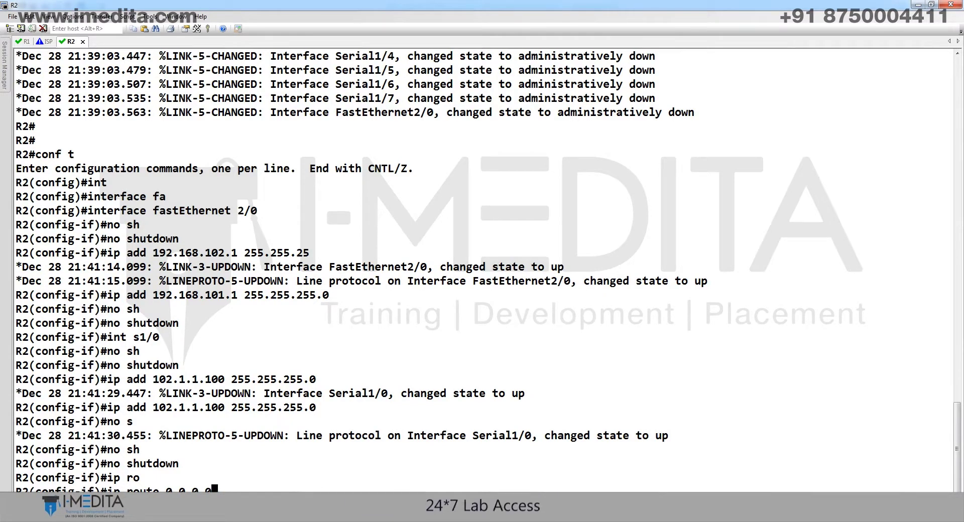
pyautogui.write(' 0.0.0.0 102.1.1.1')
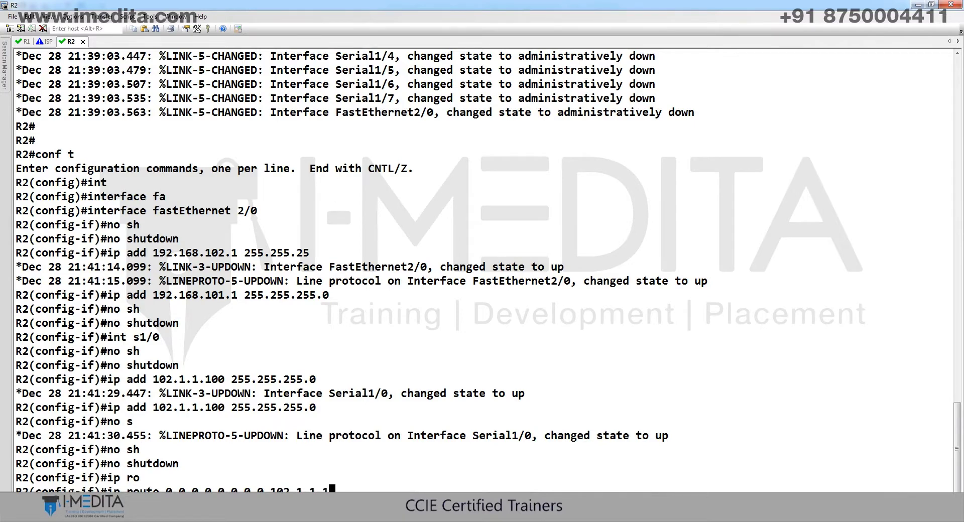
pyautogui.press('Return')
pyautogui.write('do sh hist')
pyautogui.press('Return')
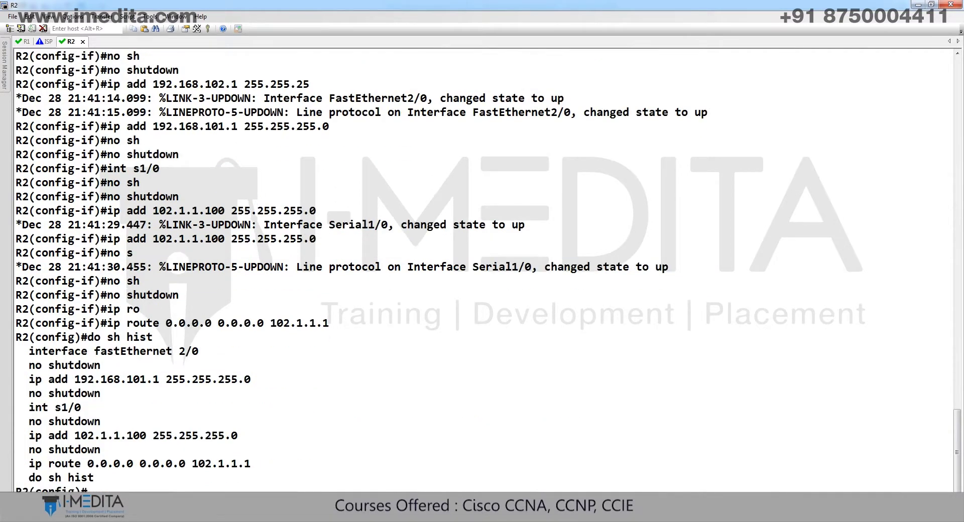
pyautogui.moveTo(16, 346); pyautogui.dragTo(350, 464)
# Exit configuration mode on R2 and ping R1's 101.1.1.100.
pyautogui.hotkey('ctrl', 'z')
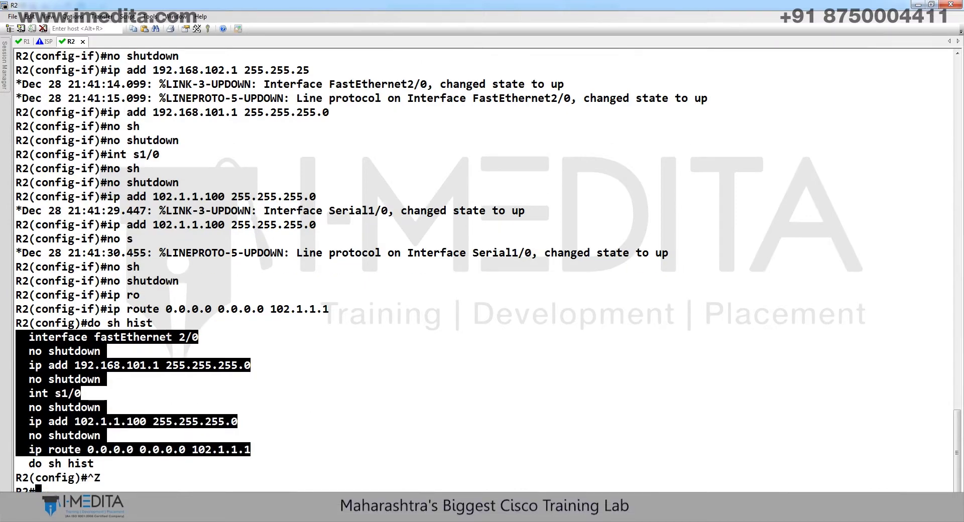
pyautogui.write('pi')
pyautogui.press('Tab')
pyautogui.write('101.1.1.100')
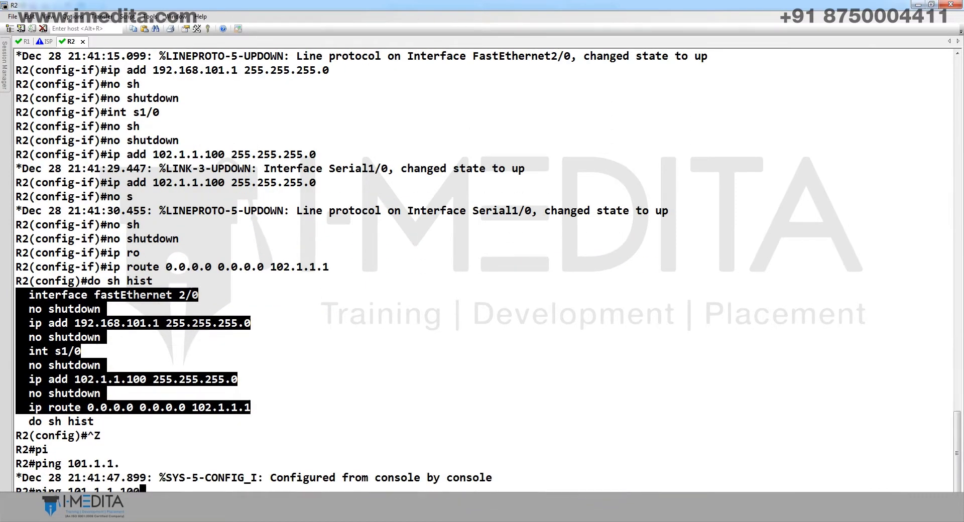
pyautogui.press('Return')
# Exit configuration mode on R1 and ping its LAN 192.168.101.1 and R2's 102.1.1.100.
pyautogui.hotkey('alt', '1')
pyautogui.hotkey('ctrl', 'z')
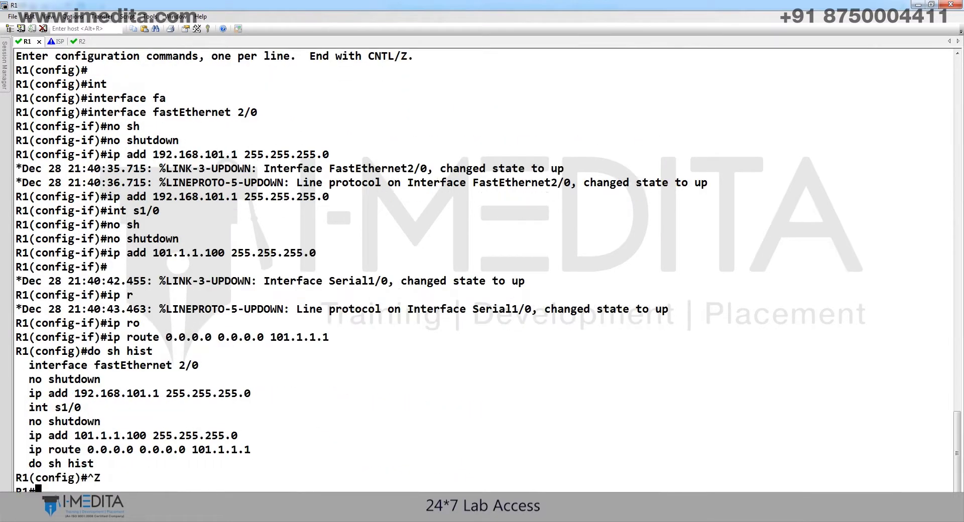
pyautogui.write('pi')
pyautogui.press('Tab')
pyautogui.write('192.168.10.')
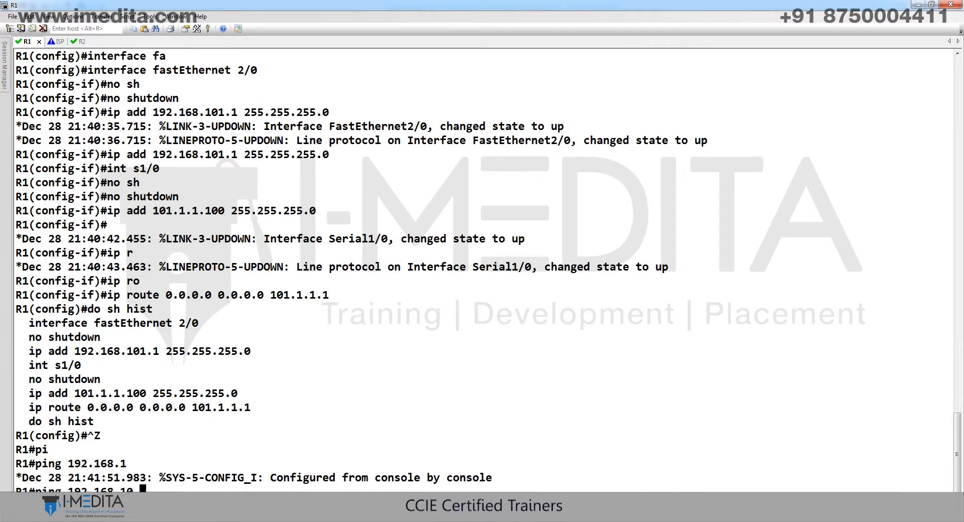
pyautogui.write('1')
pyautogui.press('Return')
pyautogui.write('ping')
pyautogui.press('Tab')
pyautogui.write('101.1.1.1')
pyautogui.press('Return')
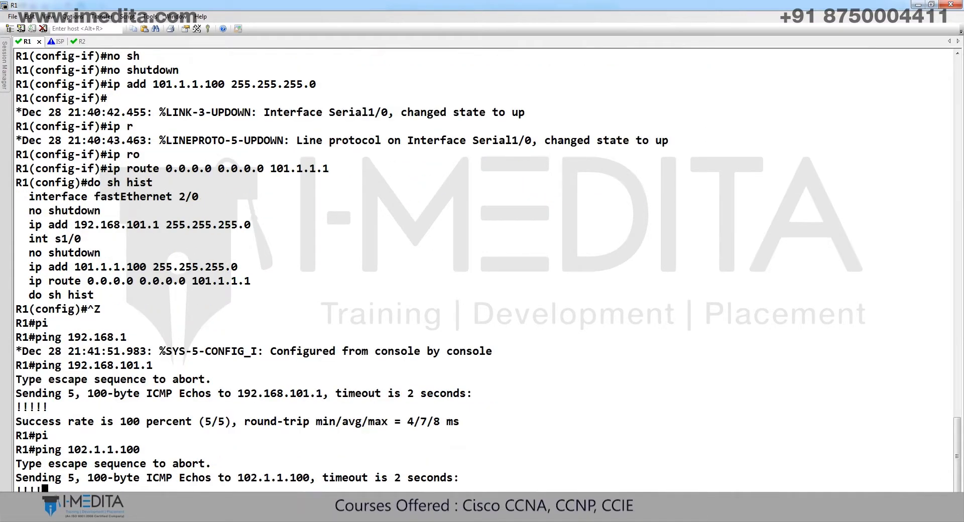
pyautogui.press('Return')
pyautogui.press('Return')
pyautogui.press('Return')
pyautogui.press('Return')
pyautogui.press('Return')
pyautogui.press('Return')
pyautogui.press('Return')
pyautogui.press('Return')
pyautogui.press('Return')
pyautogui.press('Return')
pyautogui.press('Return')
pyautogui.press('Return')
pyautogui.press('Return')
pyautogui.press('Return')
pyautogui.press('Return')
pyautogui.press('Return')
pyautogui.press('Return')
pyautogui.press('Return')
pyautogui.press('Return')
pyautogui.press('Return')
pyautogui.press('Return')
pyautogui.press('Return')
pyautogui.press('Return')
pyautogui.press('Return')
pyautogui.press('Return')
pyautogui.press('Return')
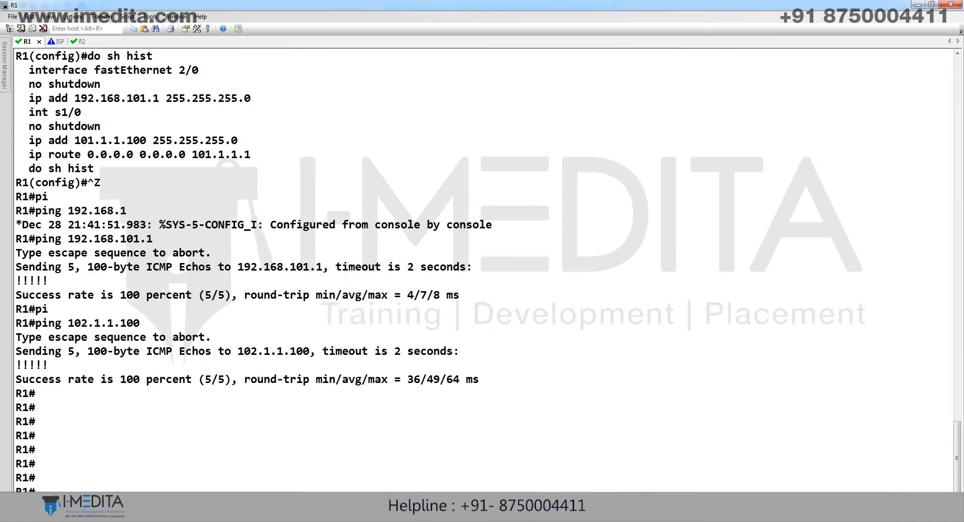
# In GNS3, point out the duplicate 192.168.101.1 LAN labels under R1 and R2.
pyautogui.hotkey('alt', 'Tab')
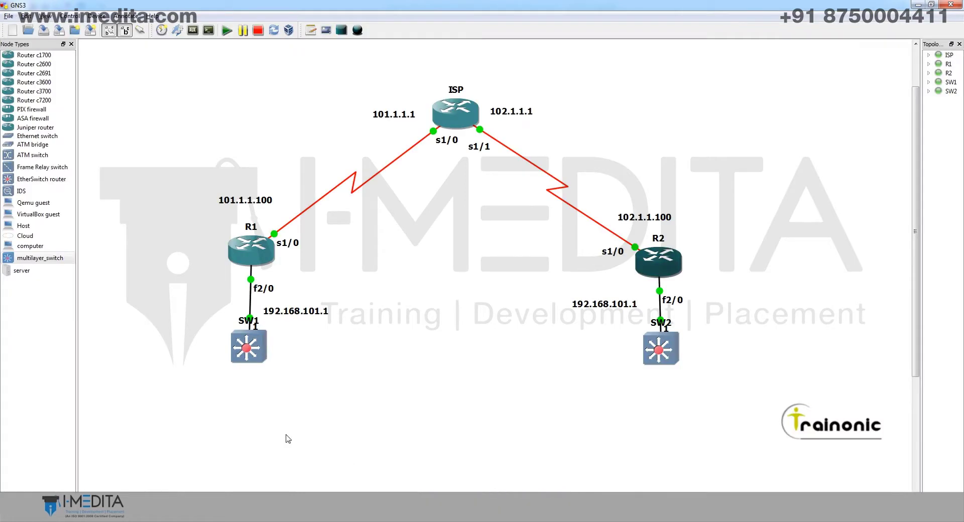
pyautogui.click(295, 312)
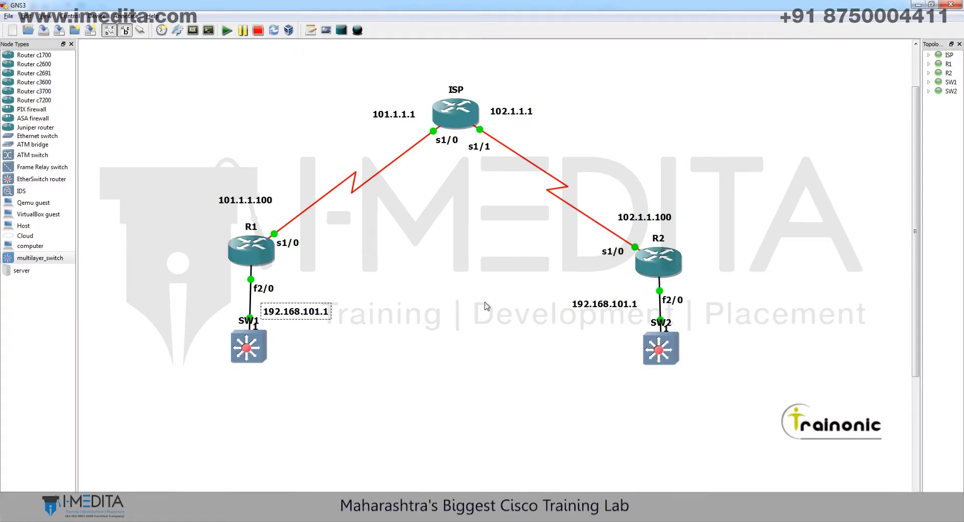
pyautogui.click(587, 306)
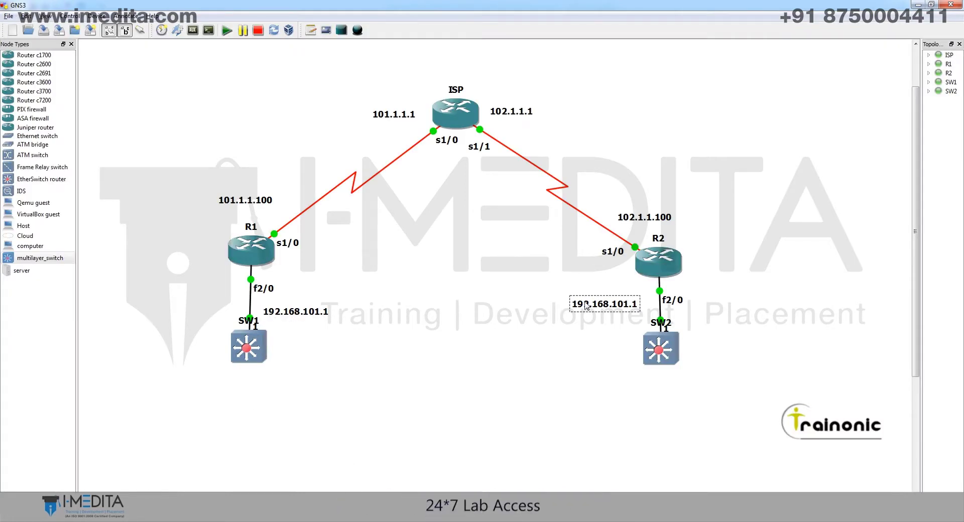
pyautogui.hotkey('alt', 'Tab')
pyautogui.hotkey('alt', 'Tab')
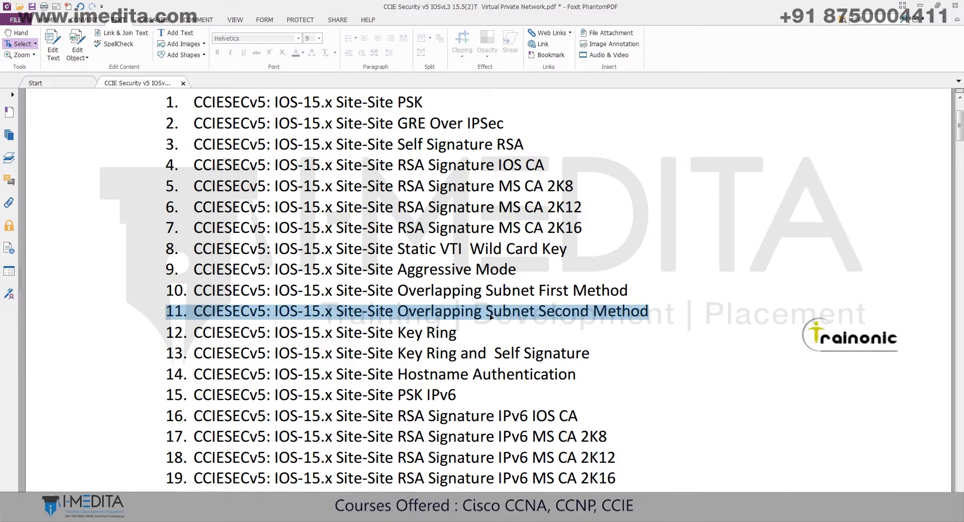
# Cycle windows from the PDF lab list back to the GNS3 R1–ISP–R2 topology.
pyautogui.hotkey('alt', 'Tab')
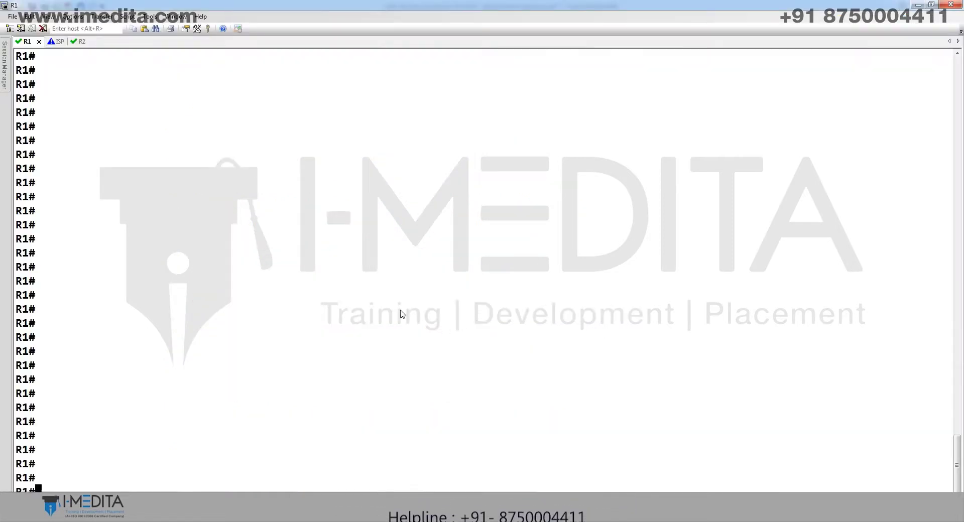
pyautogui.hotkey('alt', 'Tab')
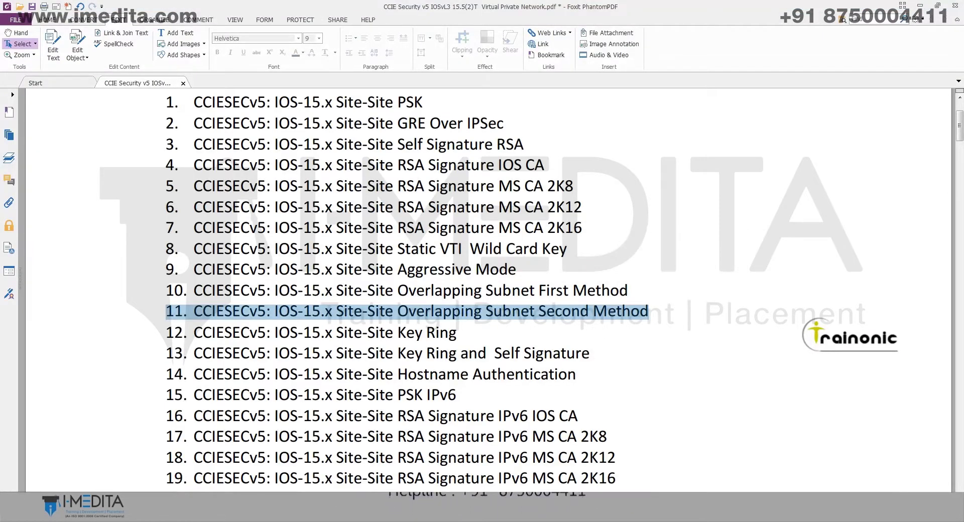
pyautogui.hotkey('alt', 'Tab')
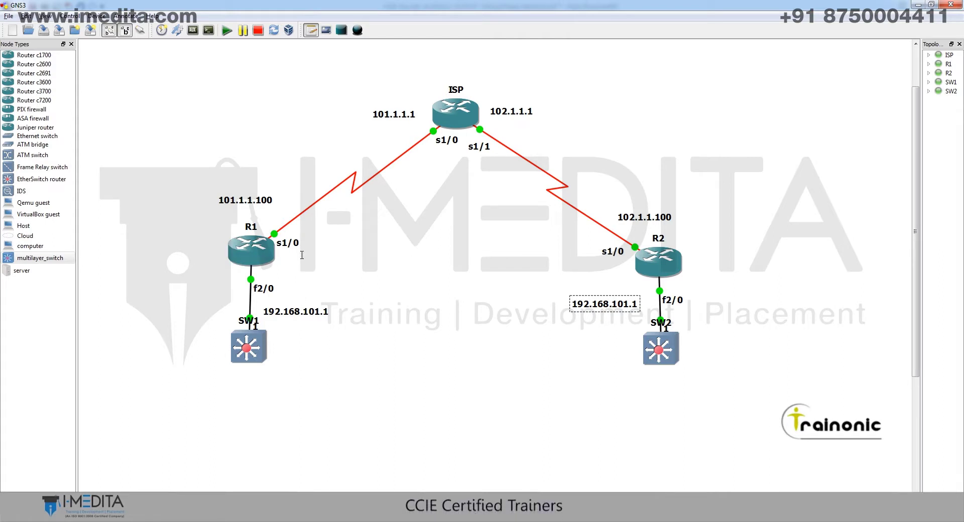
# Add a note by R1 reading 192.168.101.0>>>192.168.10.0 and 192.168.20.0<<<<192.168.101.0.
pyautogui.click(306, 235)
pyautogui.write('192')
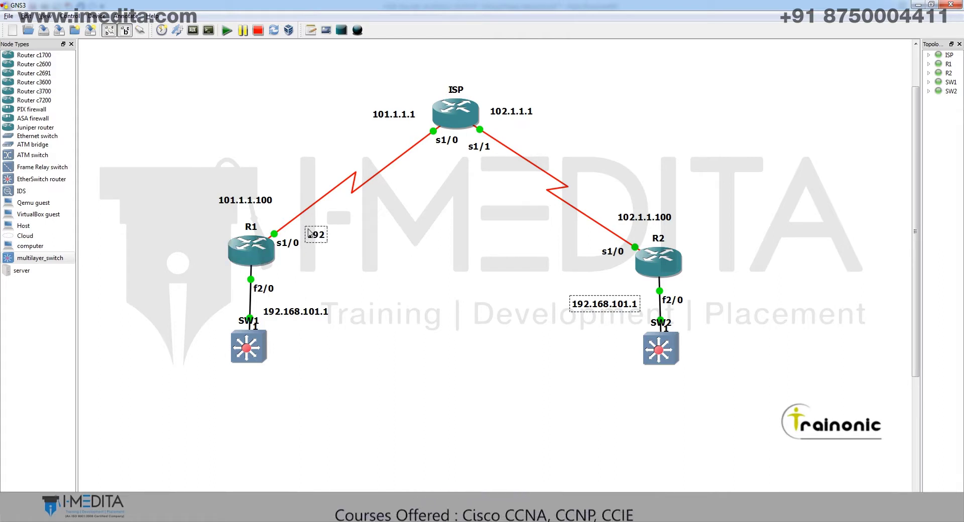
pyautogui.write('.168.101')
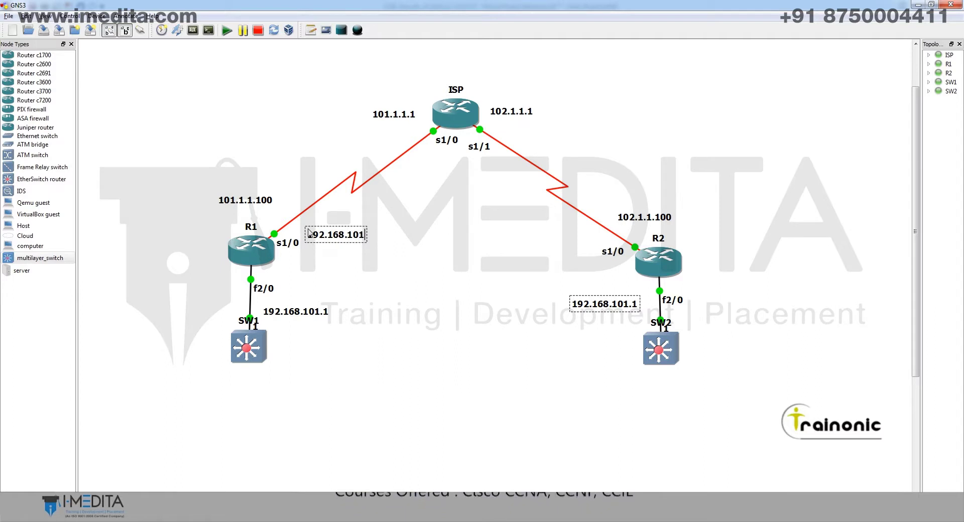
pyautogui.write('.0>>>192.168.1')
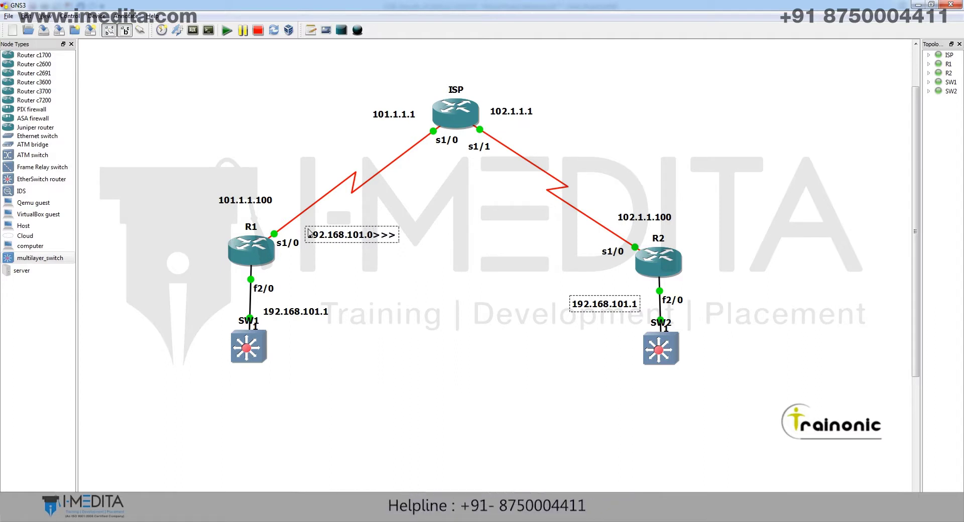
pyautogui.write('0.0')
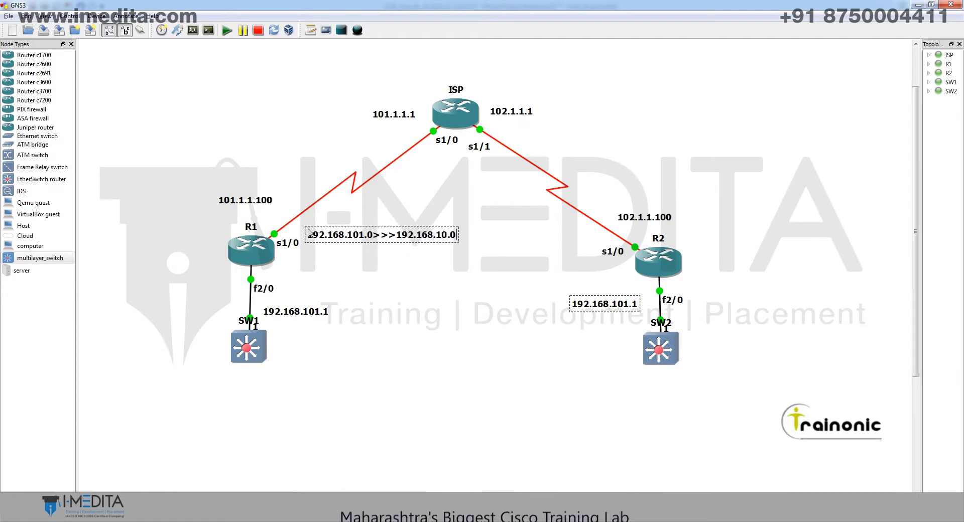
pyautogui.press('Return')
pyautogui.write('192.168')
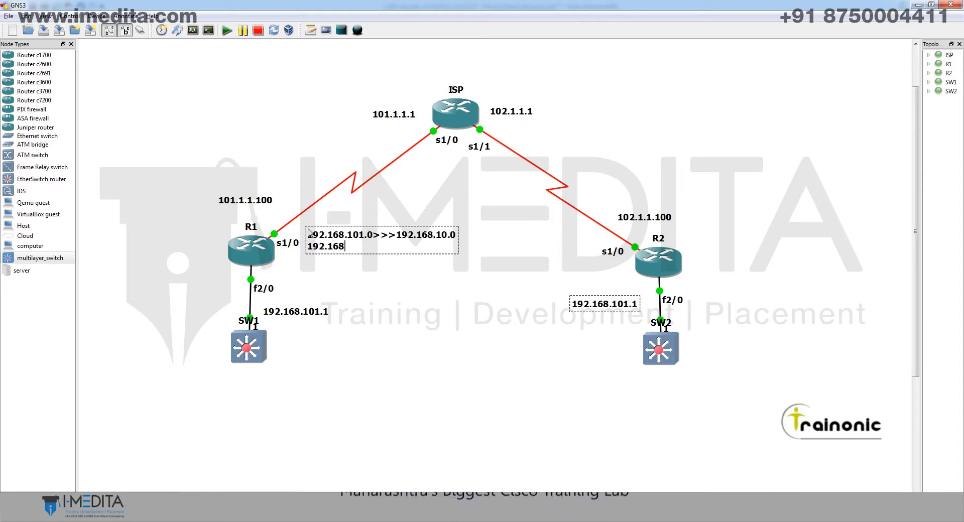
pyautogui.write('.20.0<<<<1')
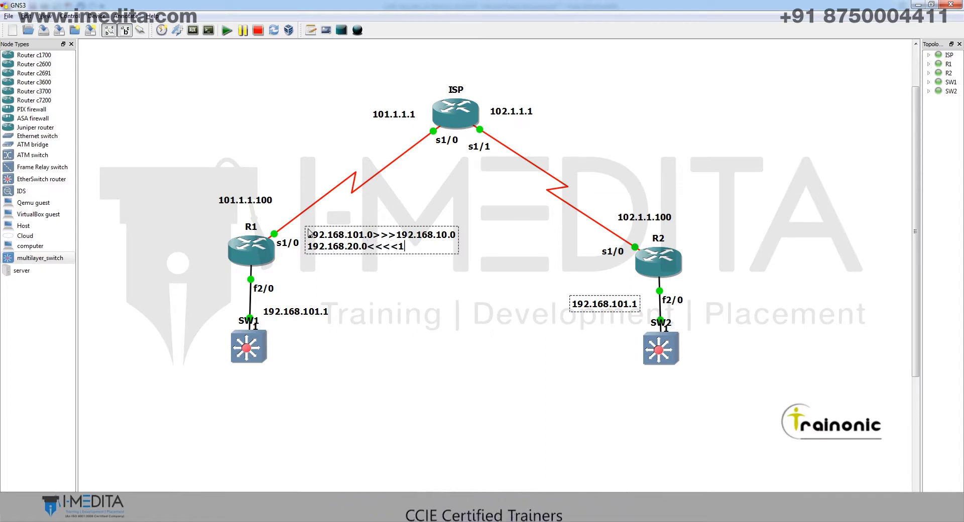
pyautogui.write('92.168.101.0')
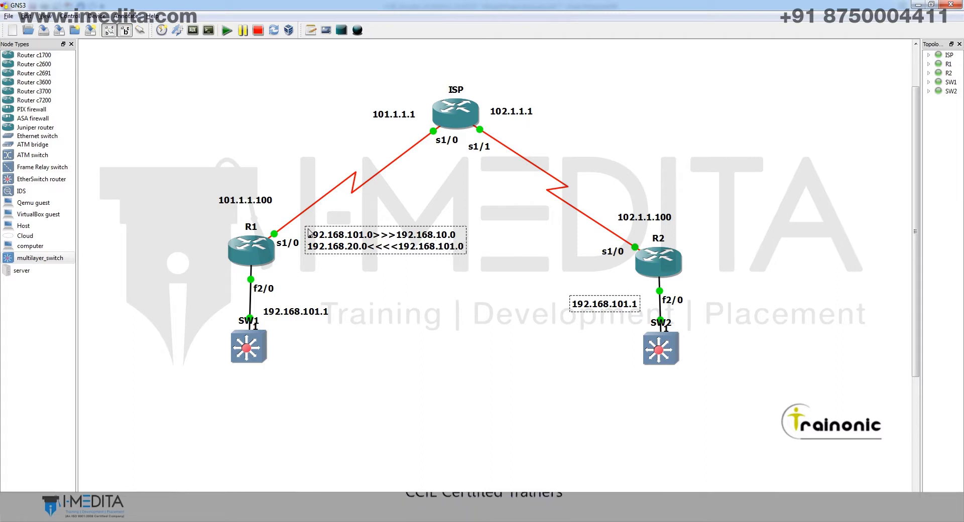
pyautogui.click(324, 256)
pyautogui.click(321, 240)
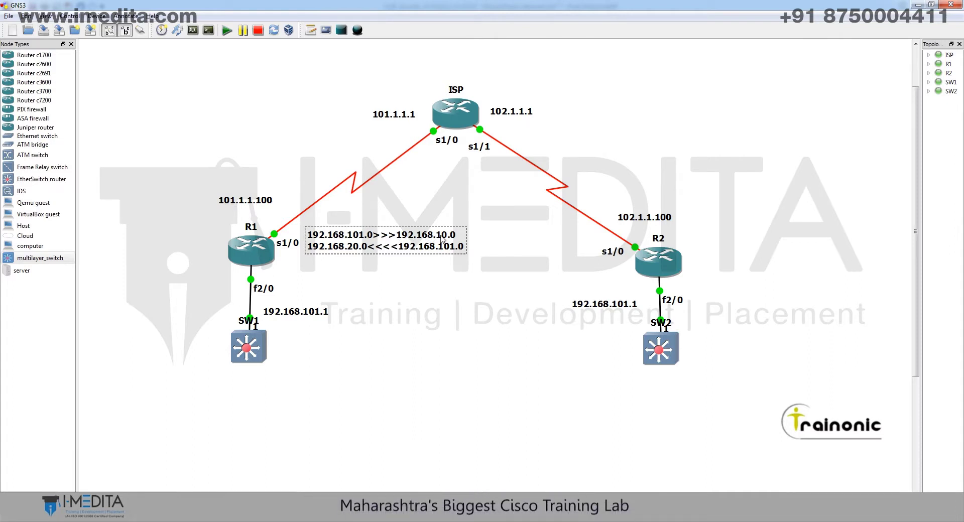
pyautogui.click(595, 302)
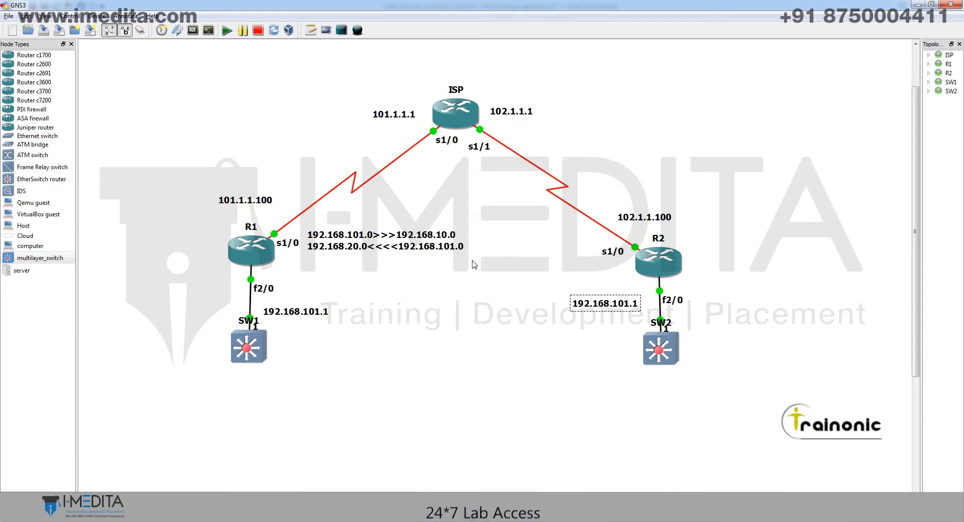
pyautogui.click(350, 252)
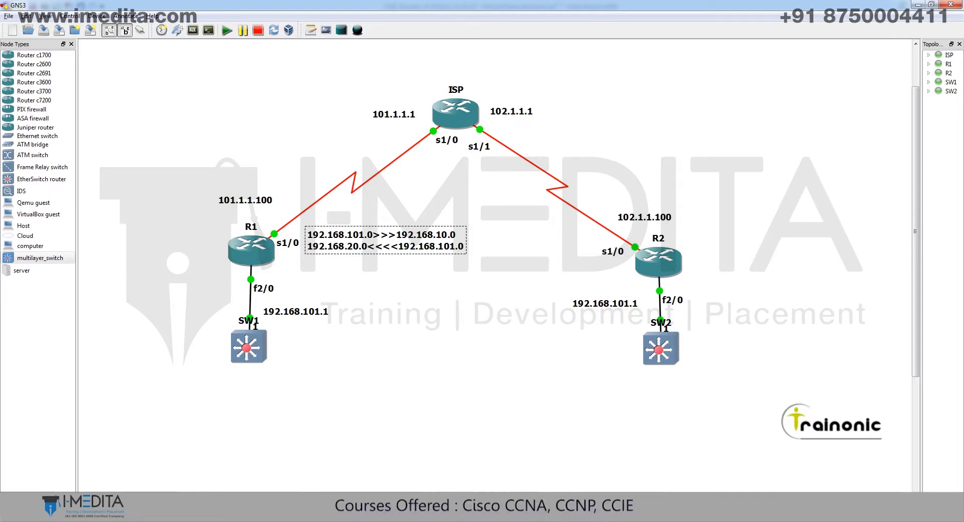
# On R1, mark FastEthernet2/0 as the NAT inside interface and Serial1/0 as NAT outside.
pyautogui.doubleClick(251, 250)
pyautogui.write('conf t')
pyautogui.press('Return')
pyautogui.write('int')
pyautogui.press('Tab')
pyautogui.write('fa')
pyautogui.press('Tab')
pyautogui.write('2/0')
pyautogui.press('Return')
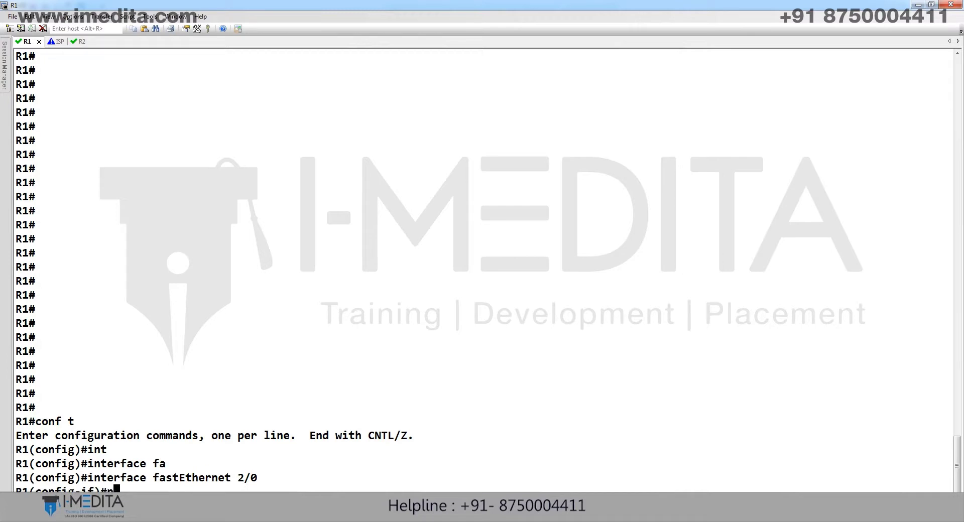
pyautogui.write('ip nat i')
pyautogui.press('Tab')
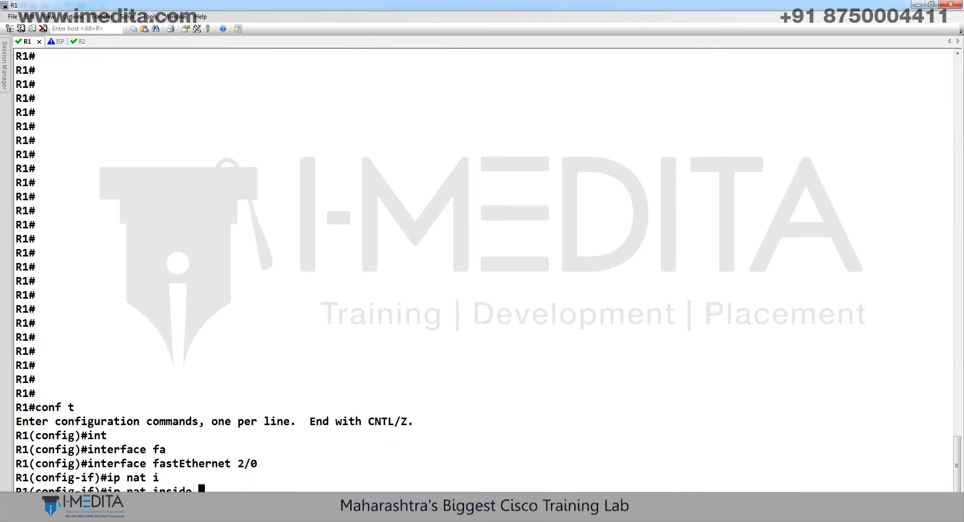
pyautogui.press('Return')
pyautogui.write('int s1/0')
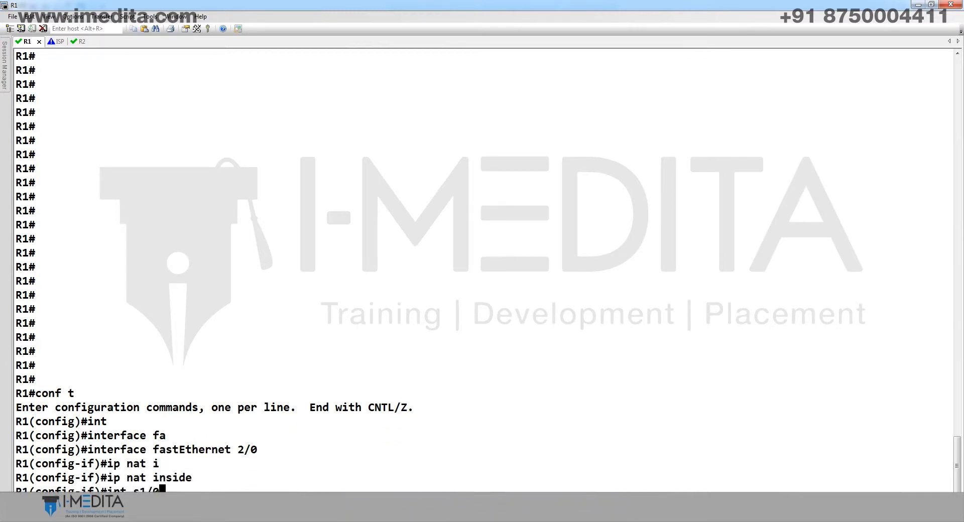
pyautogui.press('Return')
pyautogui.write('ip nat')
pyautogui.write(' o')
pyautogui.press('Tab')
pyautogui.press('Return')
pyautogui.write('ex')
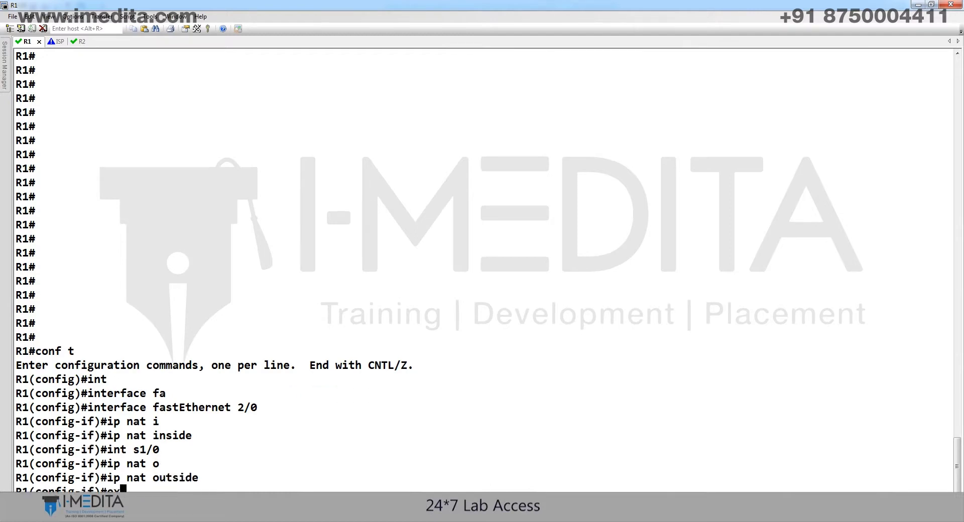
pyautogui.press('Tab')
pyautogui.press('Return')
# Add static network NAT mapping 192.168.101.0 to 192.168.10.0 /24 inside and 192.168.20.0 /24 outside.
pyautogui.write('ip nat in')
pyautogui.press('Tab')
pyautogui.write('s')
pyautogui.press('Tab')
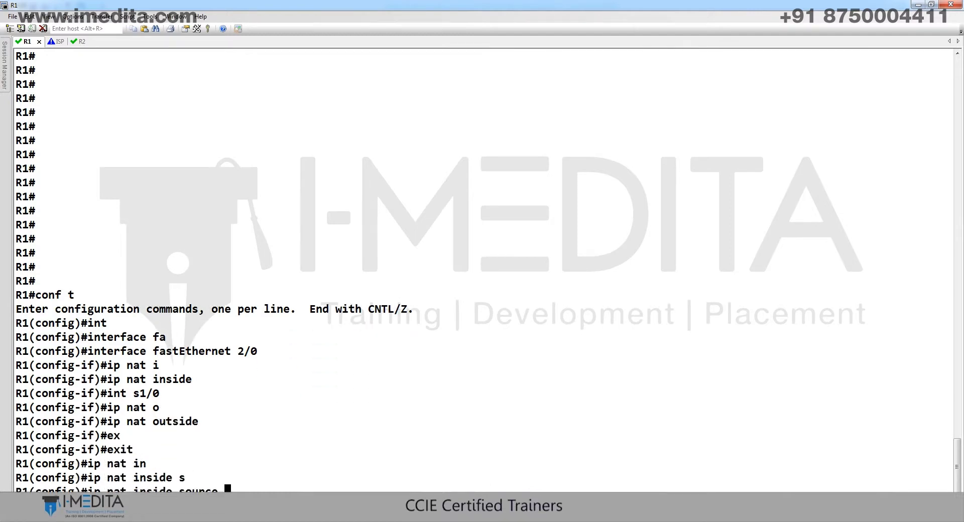
pyautogui.write('s')
pyautogui.press('Tab')
pyautogui.write('n')
pyautogui.press('Tab')
pyautogui.write('19')
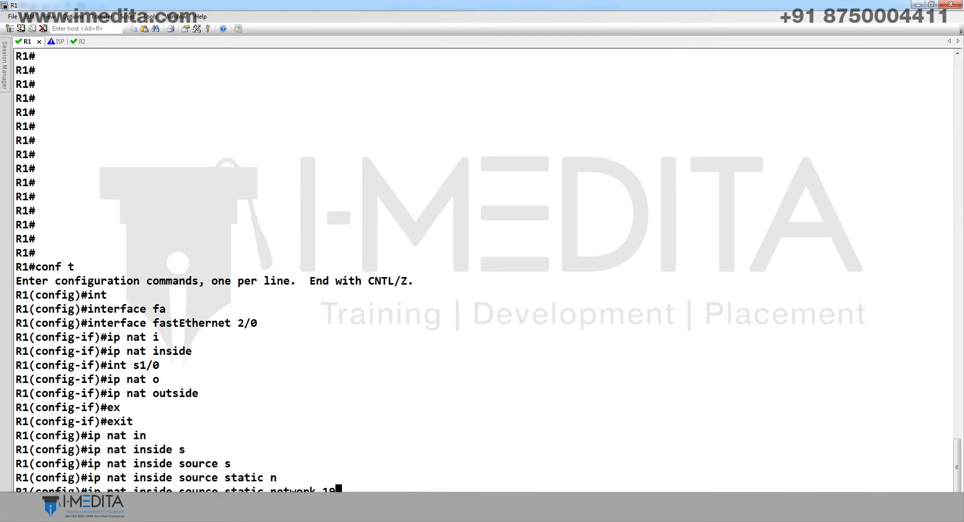
pyautogui.write('2.168.101.0')
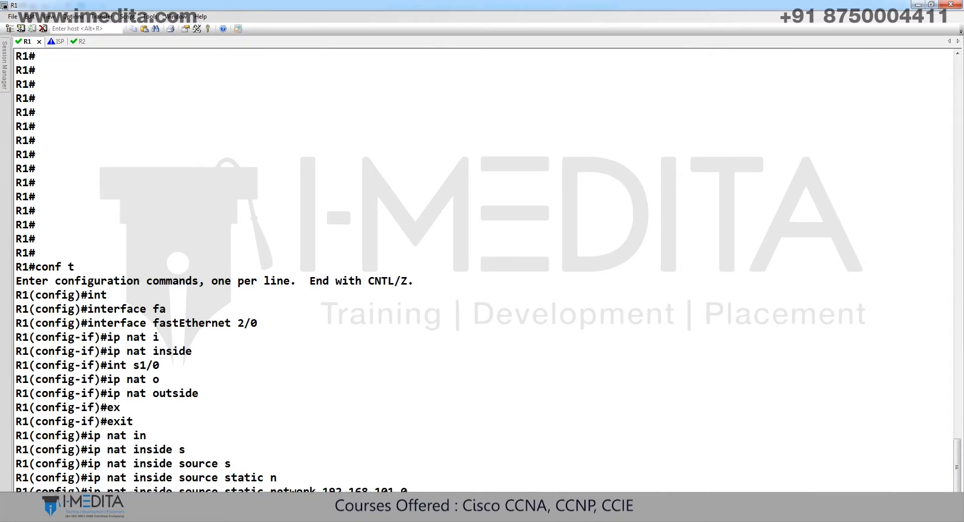
pyautogui.write(' 192.168.10.0 /')
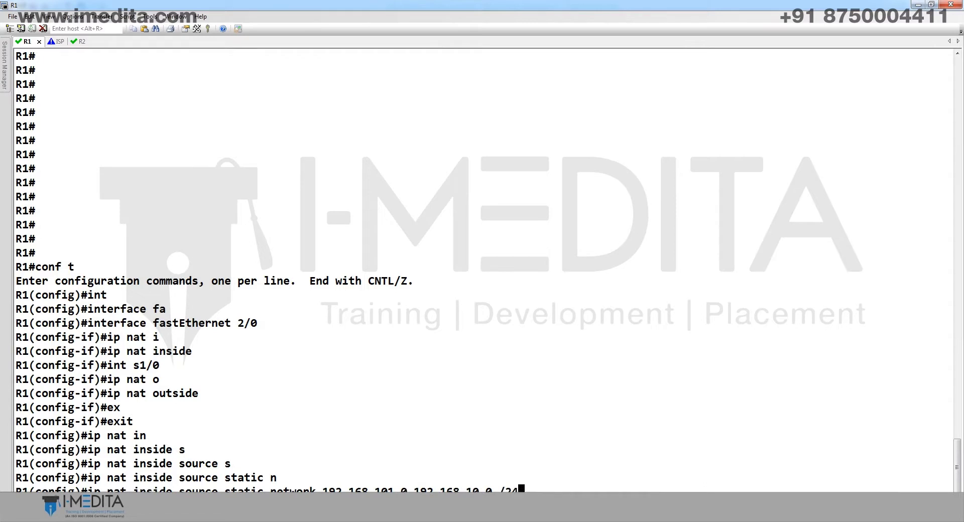
pyautogui.write('24')
pyautogui.press('Return')
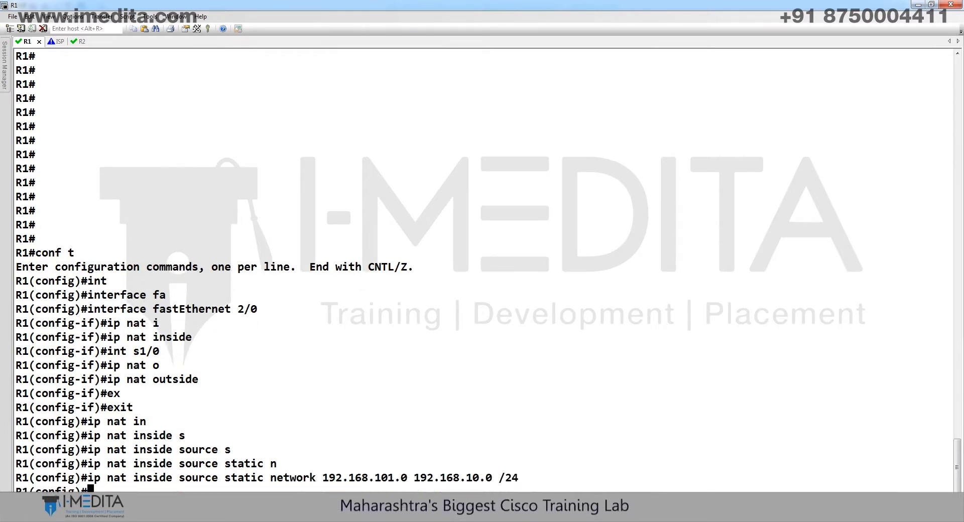
pyautogui.write('ip nat outside s')
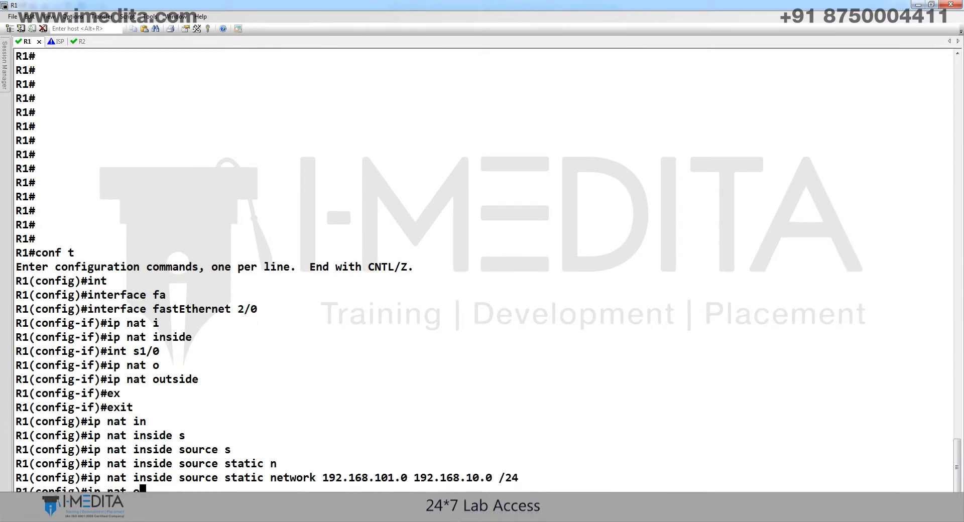
pyautogui.press('Tab')
pyautogui.write('s')
pyautogui.press('Tab')
pyautogui.write('s')
pyautogui.press('Tab')
pyautogui.write('n')
pyautogui.press('Tab')
pyautogui.write('192.168.10')
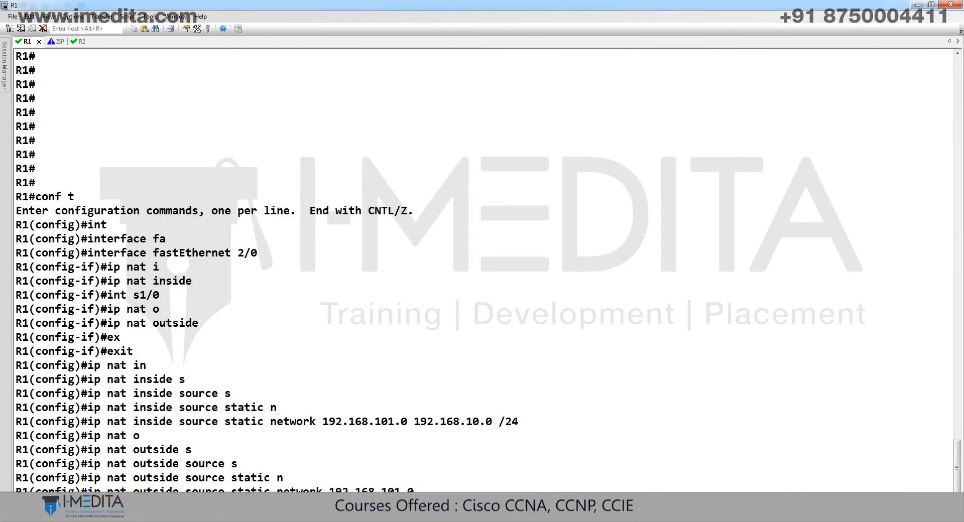
pyautogui.write('68.20.0')
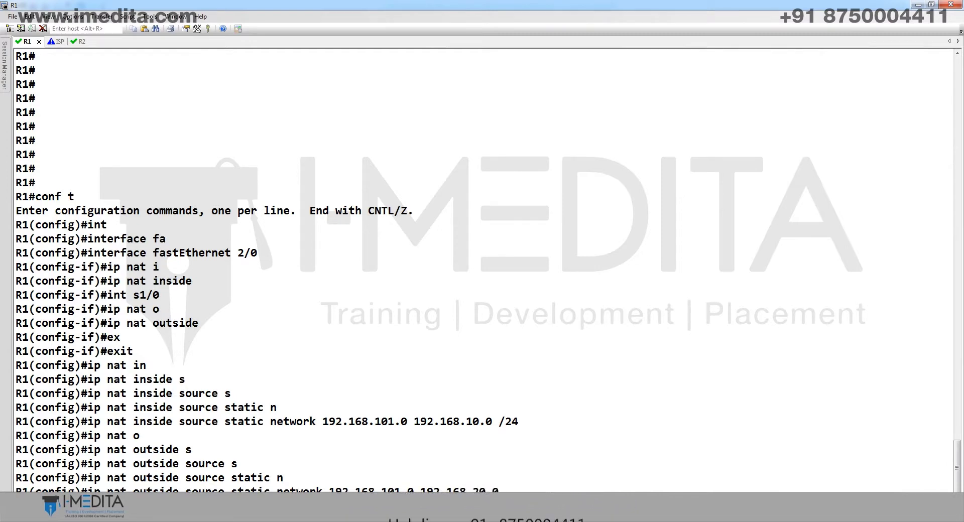
pyautogui.write(' /24')
pyautogui.press('Return')
# List the command history with 'do sh hist' and highlight the inside and outside NAT lines.
pyautogui.write('do sh hist')
pyautogui.press('Return')
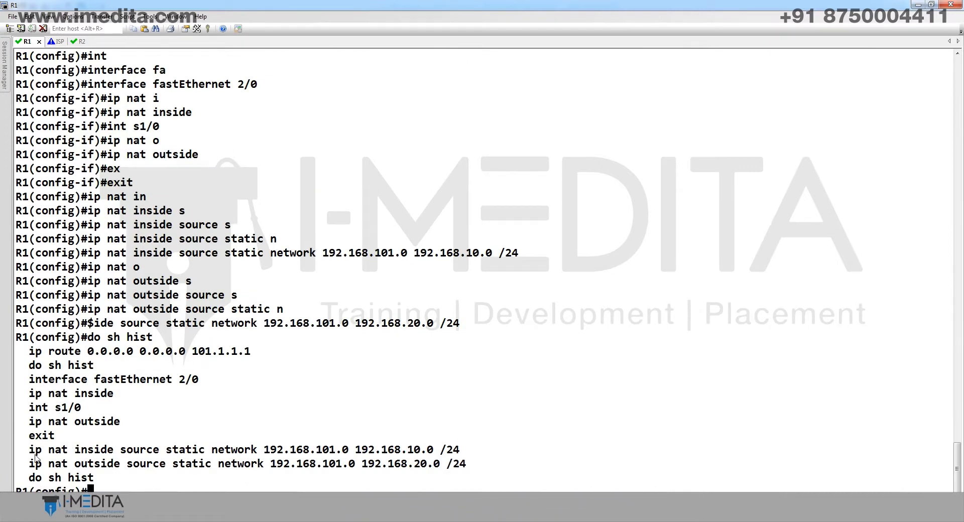
pyautogui.moveTo(29, 450)
pyautogui.mouseDown()
pyautogui.moveTo(351, 455)
pyautogui.moveTo(30, 455)
pyautogui.mouseUp()
pyautogui.moveTo(355, 450); pyautogui.dragTo(480, 453)
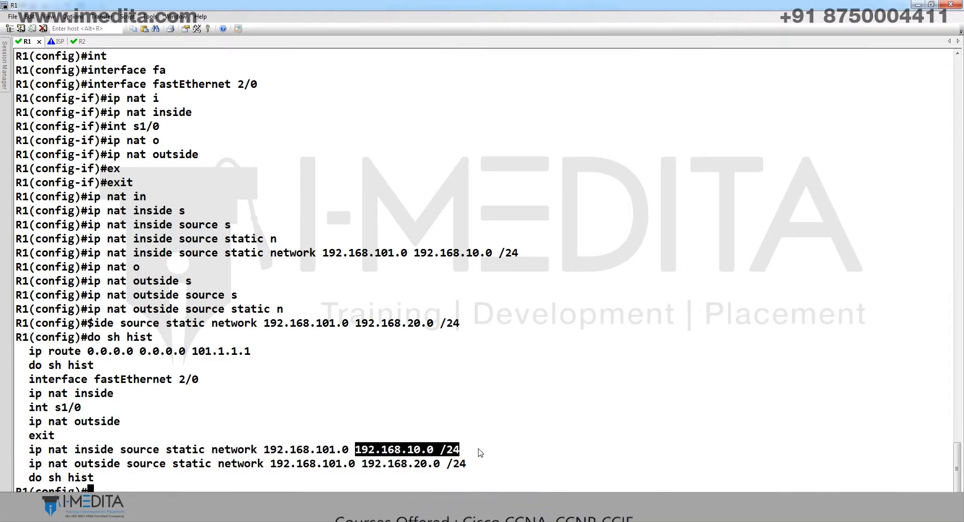
pyautogui.moveTo(29, 467); pyautogui.dragTo(479, 460)
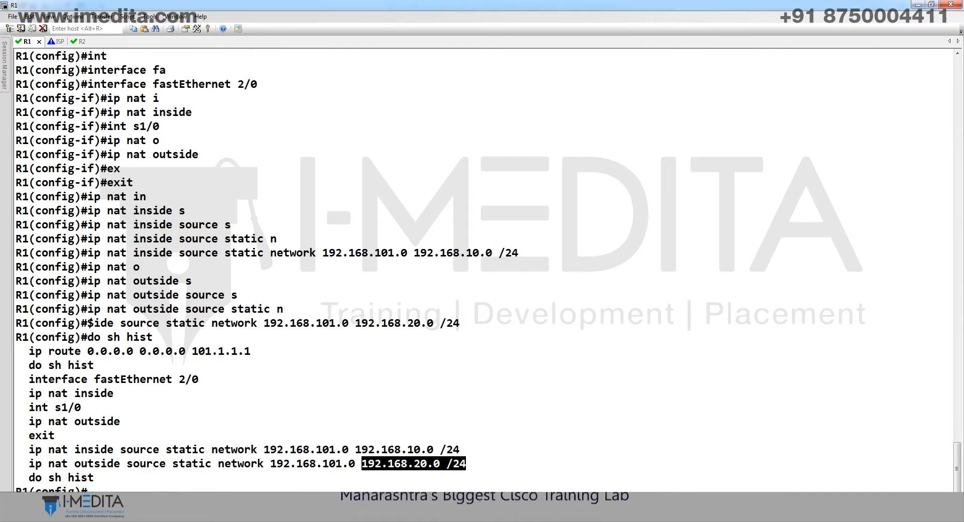
# Create ISAKMP policy 1 with pre-share authentication, AES encryption and SHA hashing.
pyautogui.press('Return')
pyautogui.press('Return')
pyautogui.press('Return')
pyautogui.press('Return')
pyautogui.write('cry')
pyautogui.press('Tab')
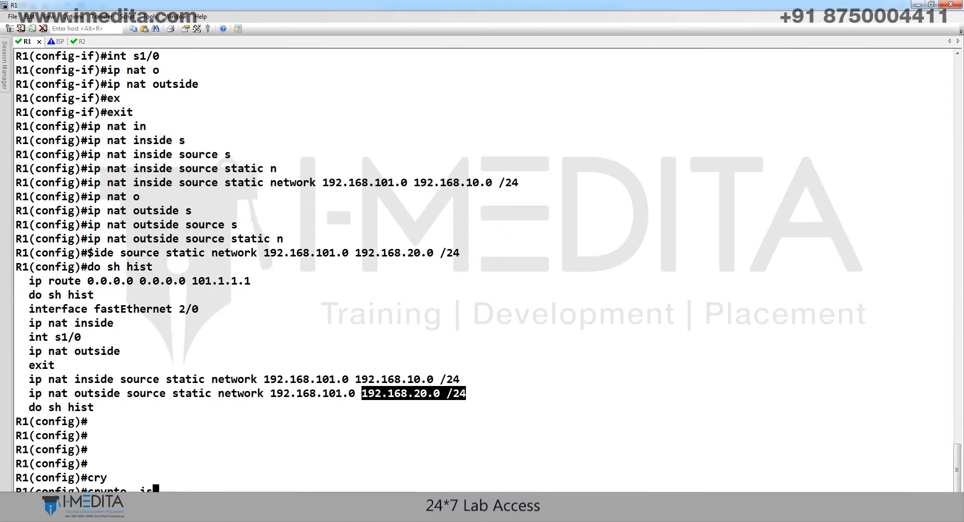
pyautogui.press('Tab')
pyautogui.write('po')
pyautogui.press('Tab')
pyautogui.write('1')
pyautogui.press('Return')
pyautogui.write('authe')
pyautogui.press('Tab')
pyautogui.write('p')
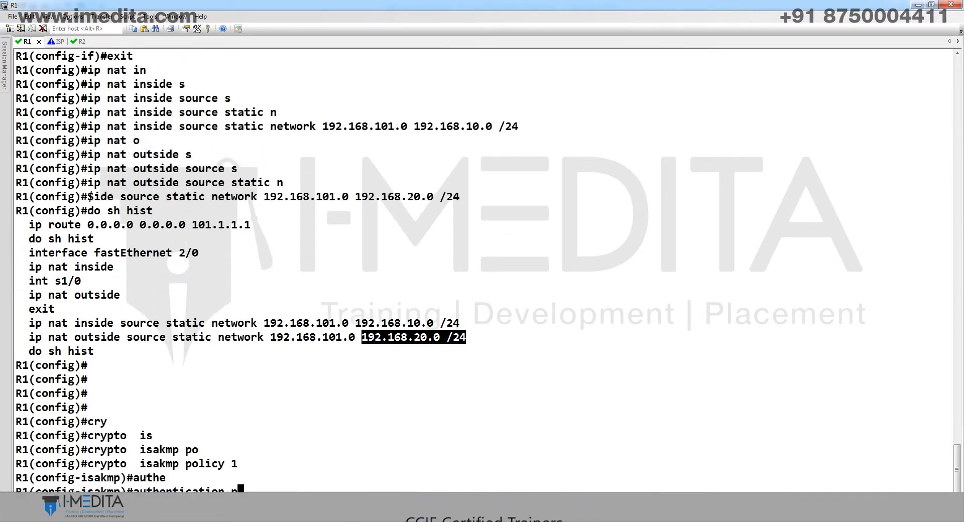
pyautogui.press('Tab')
pyautogui.press('Return')
pyautogui.write('enc')
pyautogui.press('Tab')
pyautogui.write('a')
pyautogui.press('Tab')
pyautogui.press('Return')
pyautogui.write('ha')
pyautogui.press('Tab')
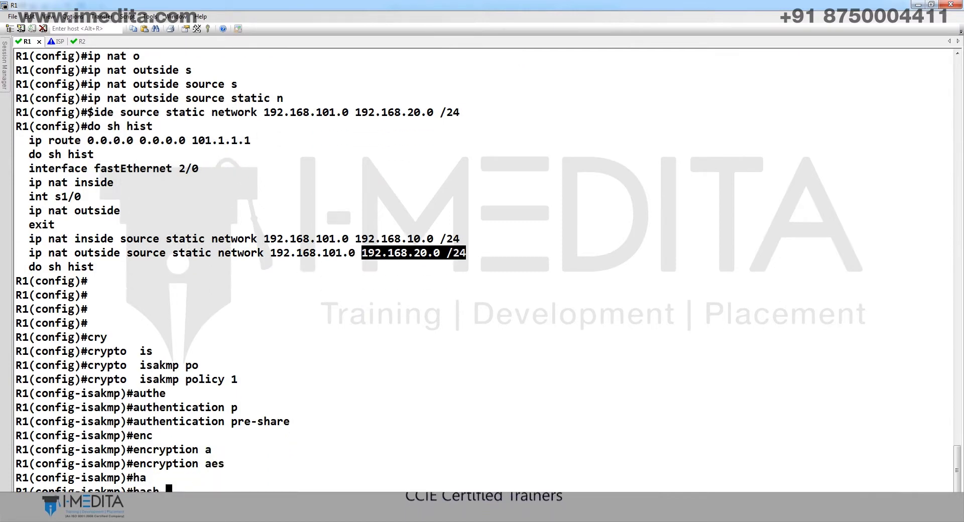
pyautogui.write('sha')
# Give ISAKMP policy 1 Diffie-Hellman group 5 and a 1800-second lifetime.
pyautogui.press('Tab')
pyautogui.press('Return')
pyautogui.write('group 5')
pyautogui.press('Tab')
pyautogui.write('5')
pyautogui.press('Return')
pyautogui.write('l')
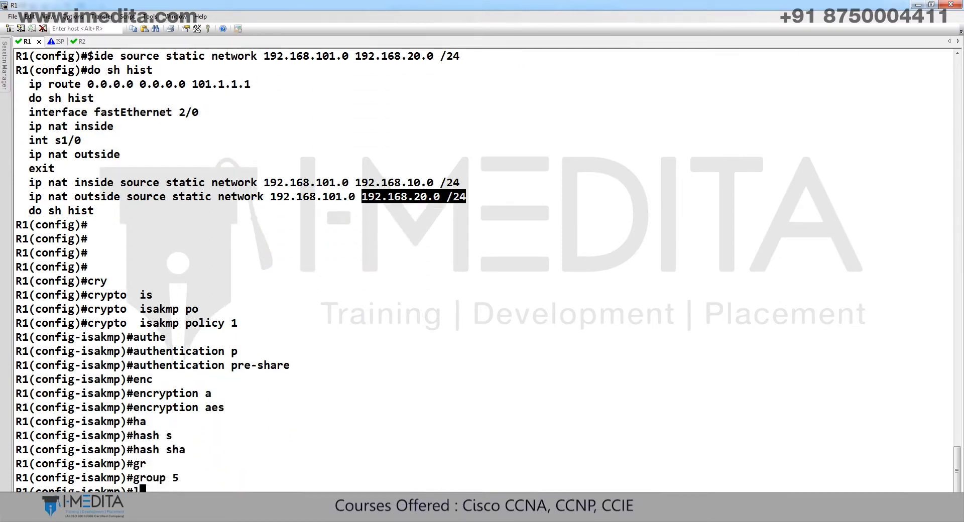
pyautogui.write('if')
pyautogui.press('Tab')
pyautogui.write('1800')
pyautogui.press('Return')
pyautogui.write('ex')
# Set the ISAKMP pre-shared key for peer 102.1.1.100.
pyautogui.press('Tab')
pyautogui.press('Return')
pyautogui.write('config)#c')
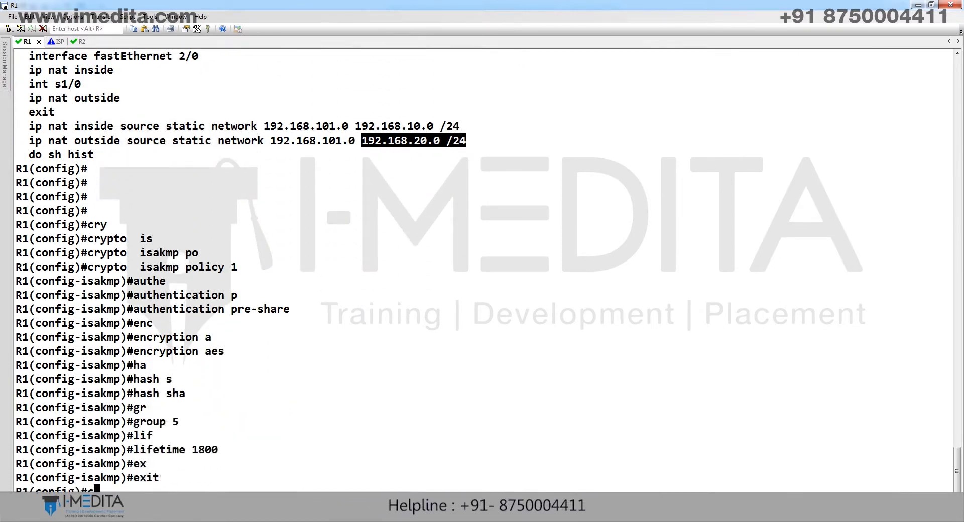
pyautogui.write('ry')
pyautogui.press('Tab')
pyautogui.write('is')
pyautogui.press('Tab')
pyautogui.write('key shiva add 192.1.1.100')
pyautogui.press('Return')
pyautogui.press('Return')
pyautogui.press('Return')
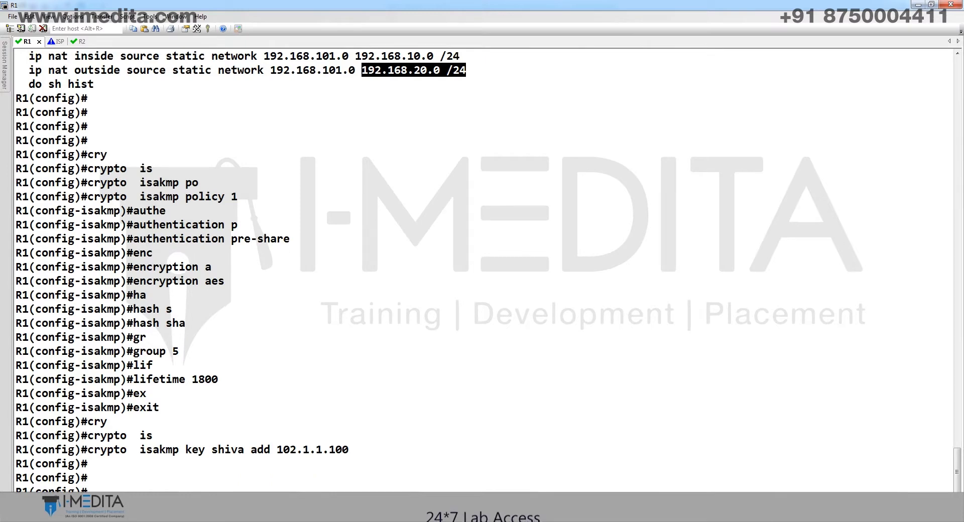
# Create IPsec transform set t-set with esp-aes and esp-sha-hmac in tunnel mode.
pyautogui.write('cry')
pyautogui.press('Tab')
pyautogui.write('ip')
pyautogui.press('Tab')
pyautogui.write('tr')
pyautogui.press('Tab')
pyautogui.write('t-set e')
pyautogui.press('Tab')
pyautogui.write('sp-a')
pyautogui.press('Tab')
pyautogui.write('e')
pyautogui.press('Tab')
pyautogui.write('sp-s')
pyautogui.press('Tab')
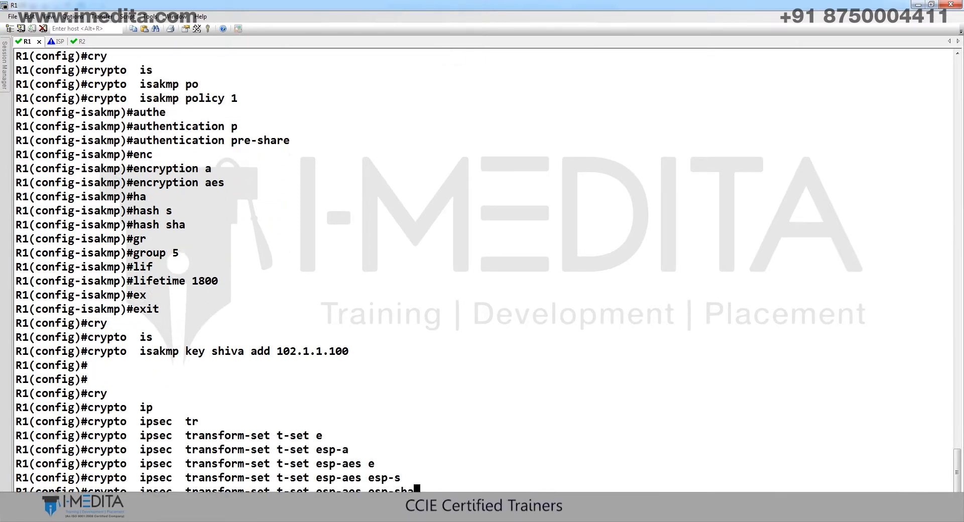
pyautogui.write('ha-')
pyautogui.press('Tab')
pyautogui.press('Return')
pyautogui.write('mo')
pyautogui.press('Tab')
pyautogui.write('u')
# Begin the crypto ipsec security-association lifetime command.
pyautogui.press('Tab')
pyautogui.press('Return')
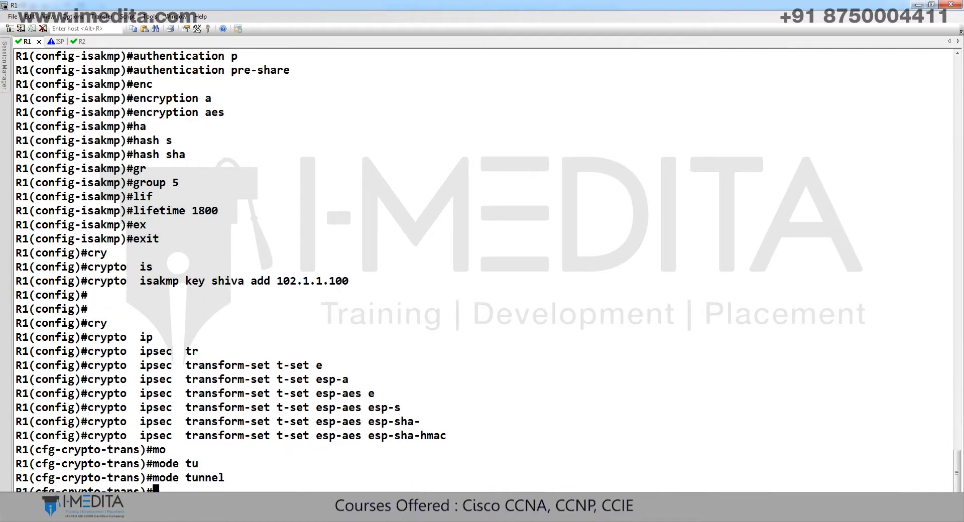
pyautogui.write('ex')
pyautogui.press('Tab')
pyautogui.press('Return')
pyautogui.write('cry')
pyautogui.press('Tab')
pyautogui.write('ip')
pyautogui.press('Tab')
pyautogui.write('s')
pyautogui.press('Tab')
# Set the IPsec security-association lifetime to 1800 seconds.
pyautogui.write('l')
pyautogui.press('Tab')
pyautogui.write('seconds')
pyautogui.press('Tab')
pyautogui.write('1800')
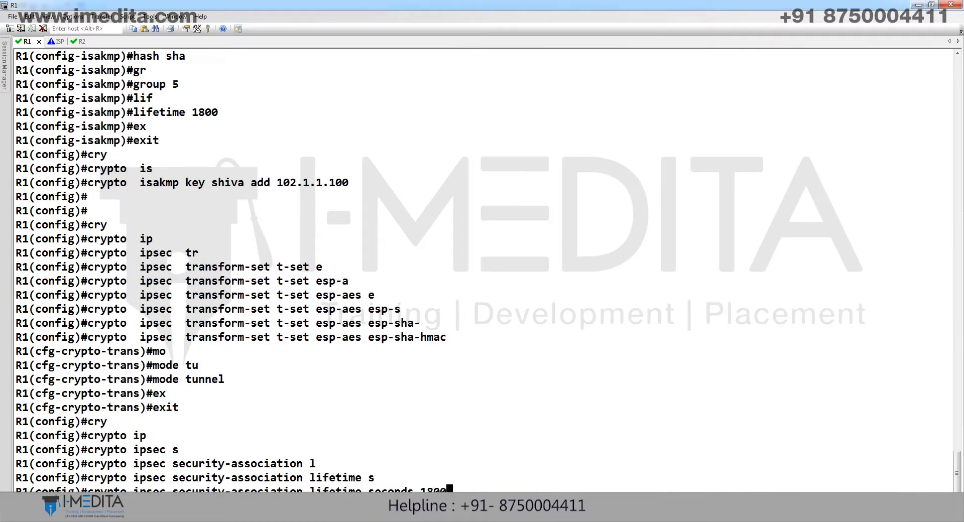
pyautogui.press('Return')
pyautogui.press('Return')
# Add access-list 101 permitting IP from 192.168.10.0 0.0.0.255 to 192.168.101.0 0.0.0.255.
pyautogui.write('acc')
pyautogui.press('Tab')
pyautogui.write('101')
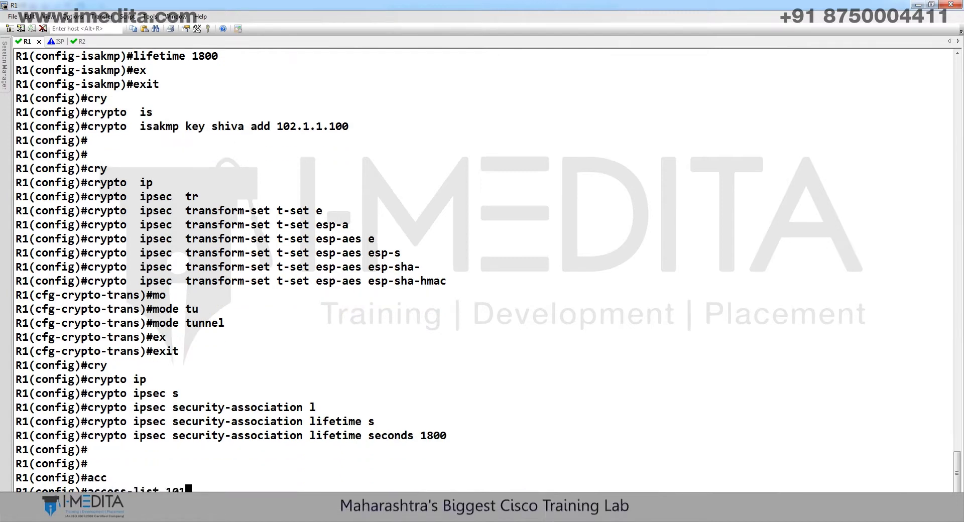
pyautogui.write(' pe')
pyautogui.press('Tab')
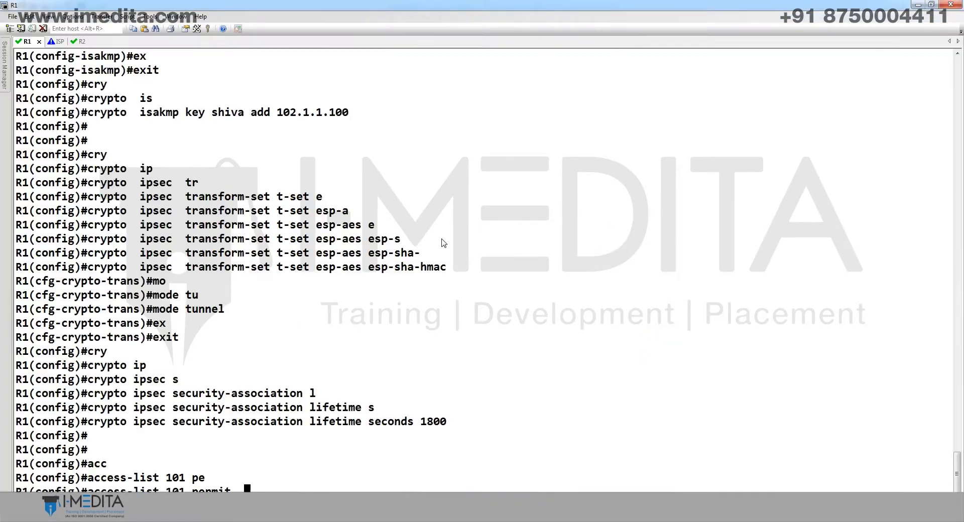
pyautogui.write('ip 192.168.1')
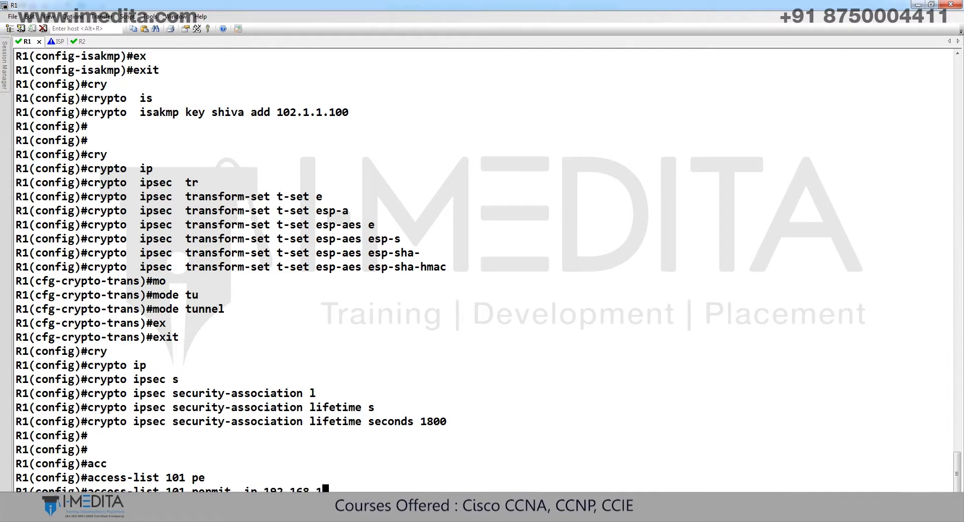
pyautogui.write('0.0 0.0.0.255')
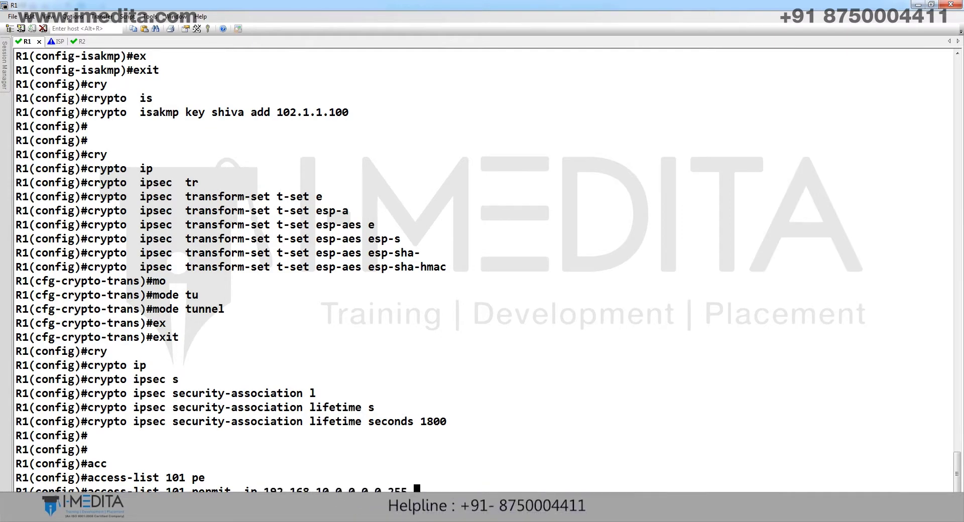
pyautogui.hotkey('alt', 'Tab')
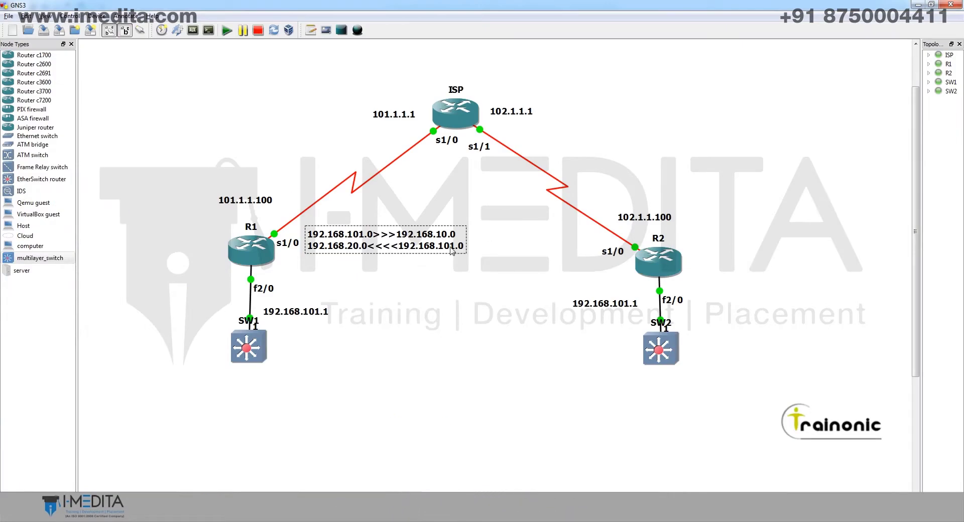
pyautogui.hotkey('alt', 'Tab')
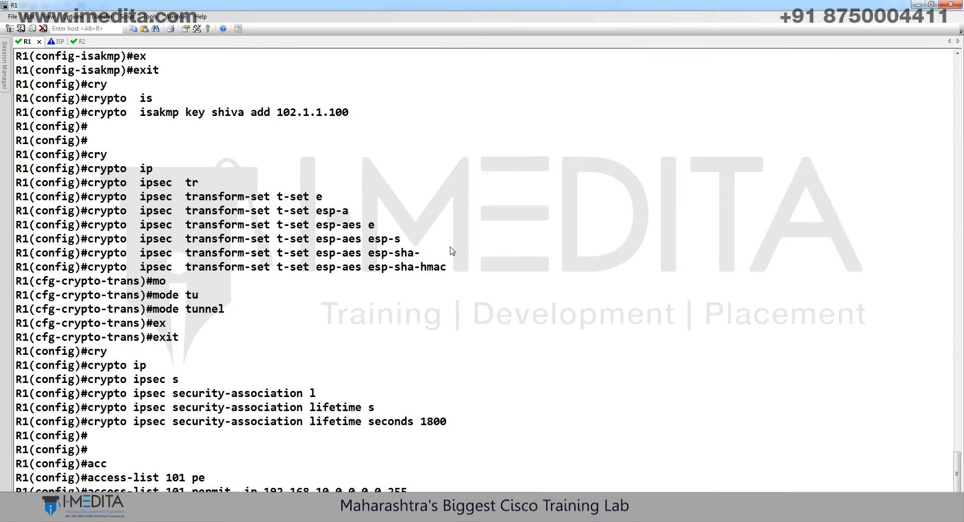
pyautogui.write('192.168.101.0 ')
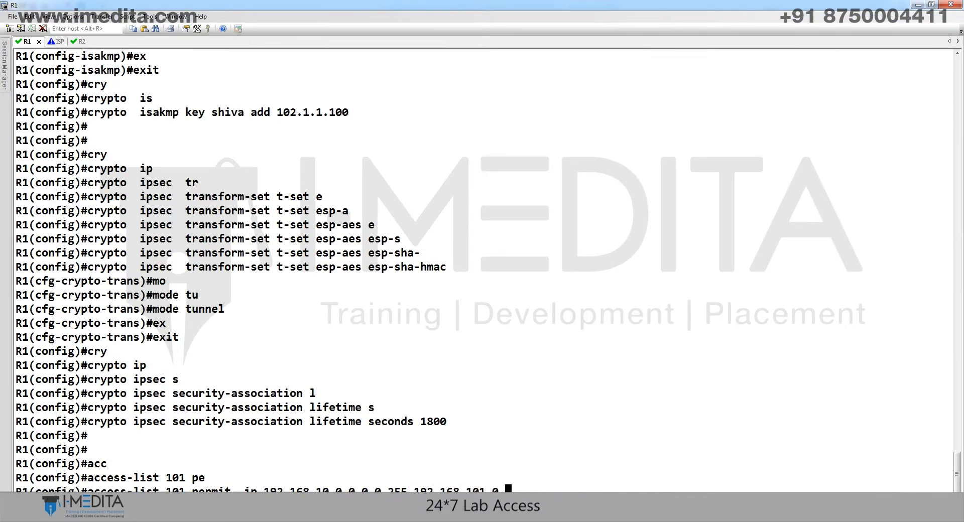
pyautogui.write('0.0.0.255')
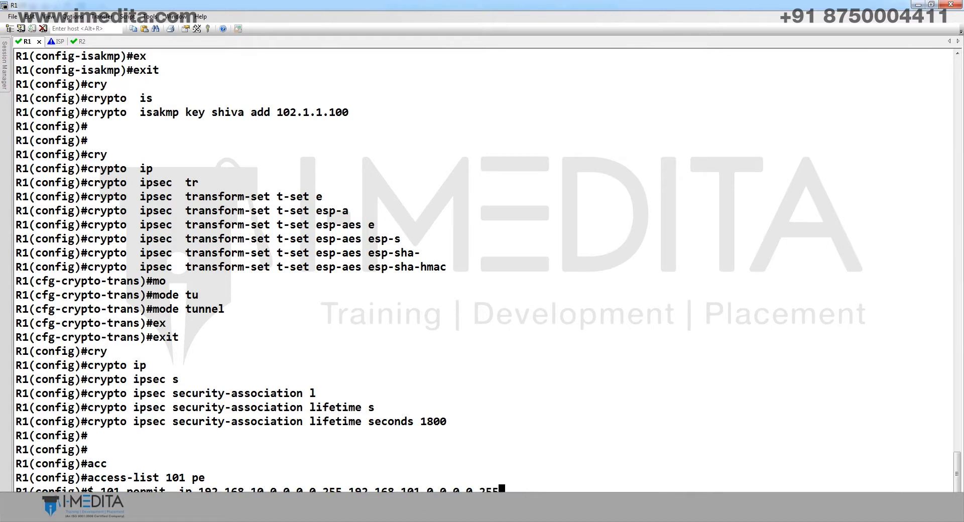
pyautogui.press('Return')
# On R1, create crypto map test 10 ipsec-isakmp using transform set t-set.
pyautogui.write('cry')
pyautogui.press('Tab')
pyautogui.write('ma')
pyautogui.press('Tab')
pyautogui.write('test')
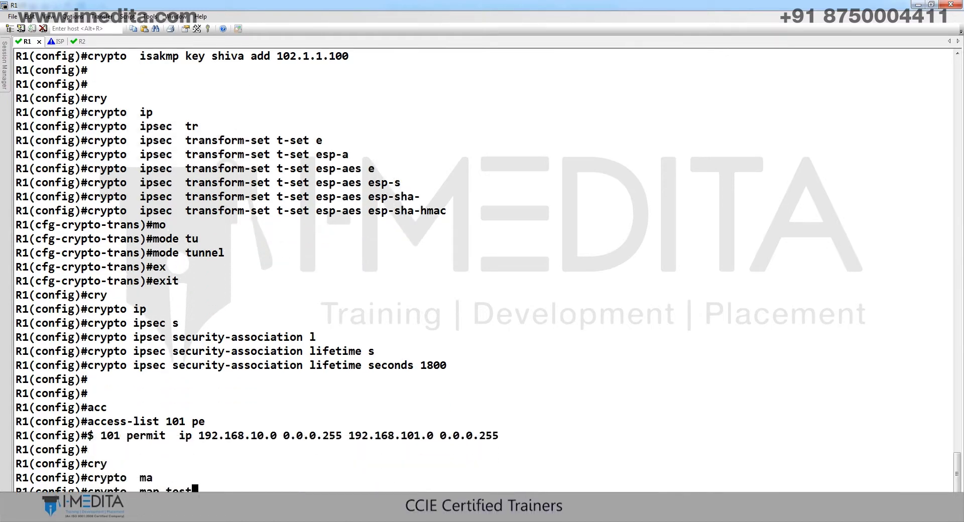
pyautogui.write(' 10 ip')
pyautogui.press('Tab')
pyautogui.write('sec-i')
pyautogui.press('Tab')
pyautogui.press('Return')
pyautogui.write('se')
pyautogui.press('Tab')
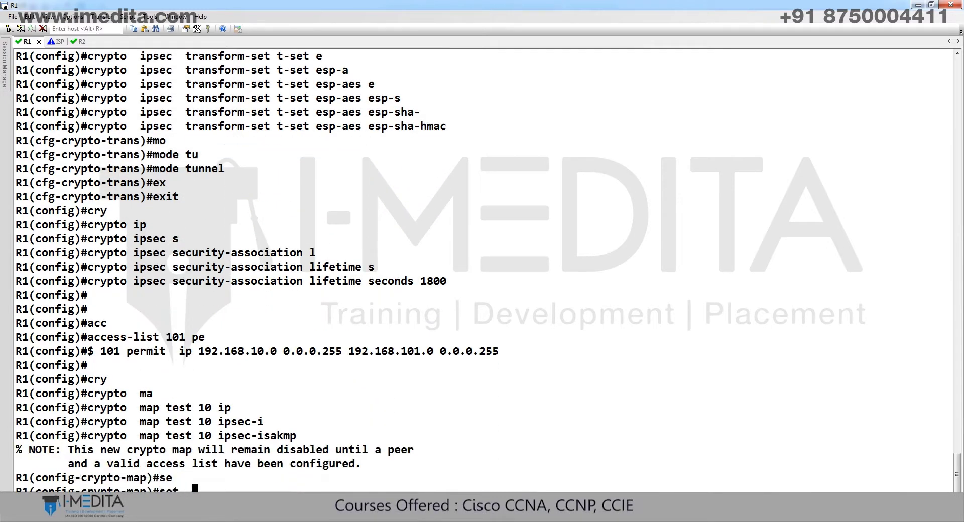
pyautogui.write('tr')
pyautogui.press('Tab')
pyautogui.write('t-set')
pyautogui.press('Return')
# Set the crypto map peer to 102.1.1.100 and match access-list 101.
pyautogui.write('se')
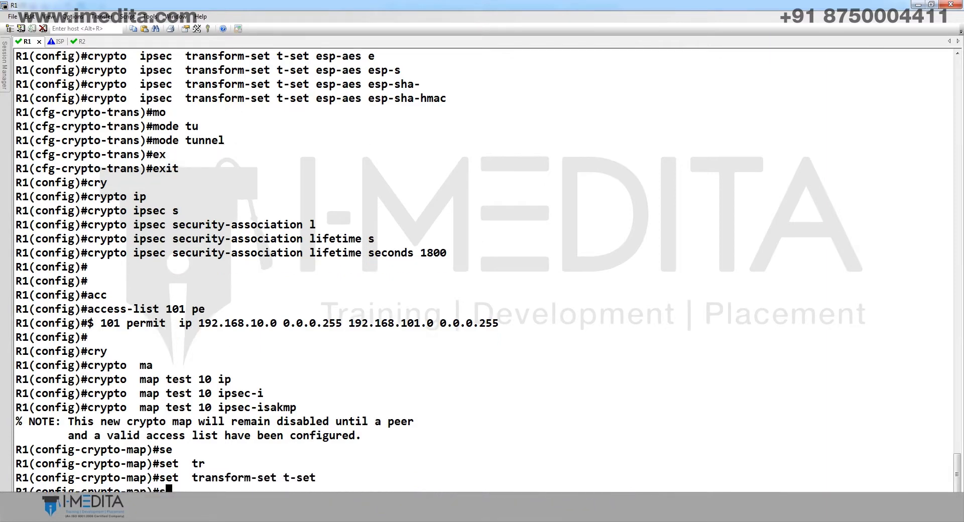
pyautogui.press('Tab')
pyautogui.write('pe')
pyautogui.press('Tab')
pyautogui.write('102.1.1.100')
pyautogui.press('Return')
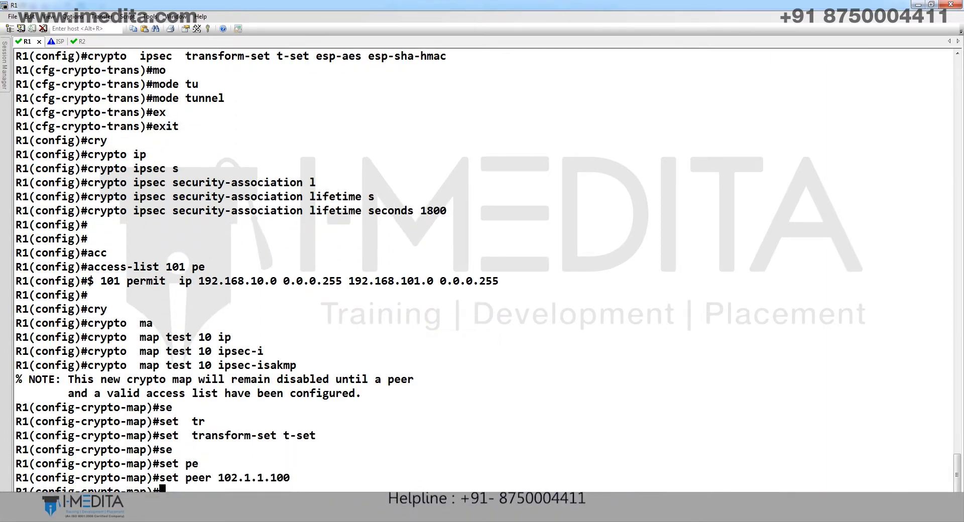
pyautogui.write('ma')
pyautogui.press('Tab')
pyautogui.write('a')
pyautogui.press('Tab')
pyautogui.write('10')
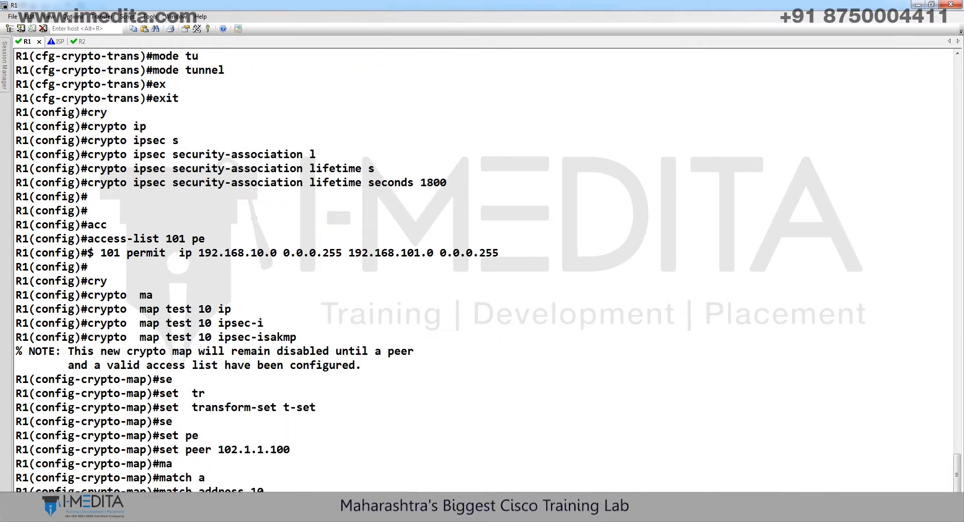
pyautogui.write('1')
pyautogui.press('Return')
# Apply crypto map test to interface s1/0, then bring the GNS3 topology forward.
pyautogui.write('int s1/0')
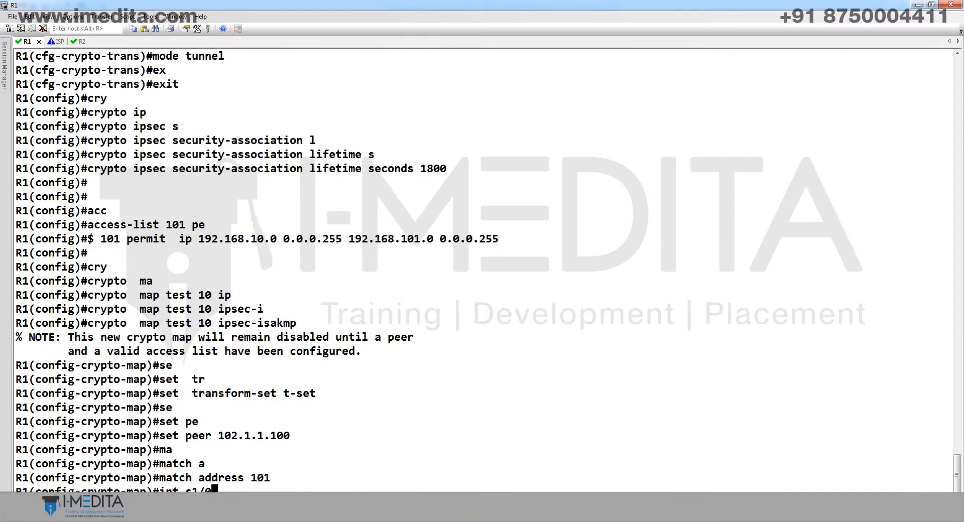
pyautogui.press('Return')
pyautogui.write('cry')
pyautogui.press('Tab')
pyautogui.write('ma')
pyautogui.press('Tab')
pyautogui.write('e')
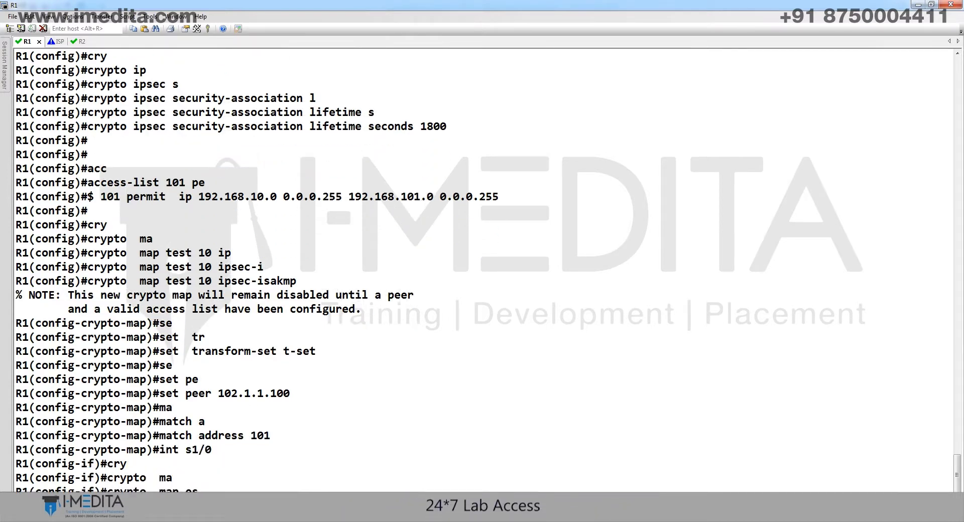
pyautogui.write('st')
pyautogui.press('Return')
pyautogui.press('Return')
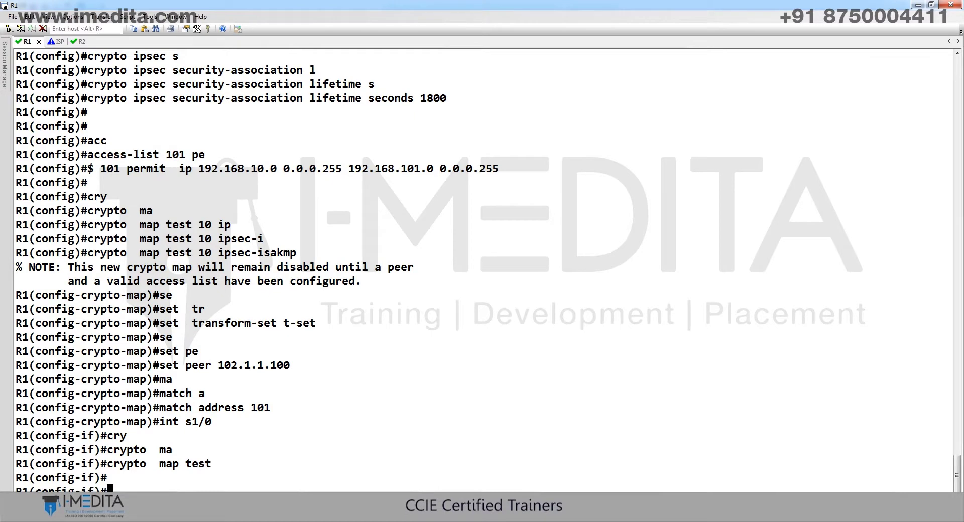
pyautogui.hotkey('alt', 'Tab')
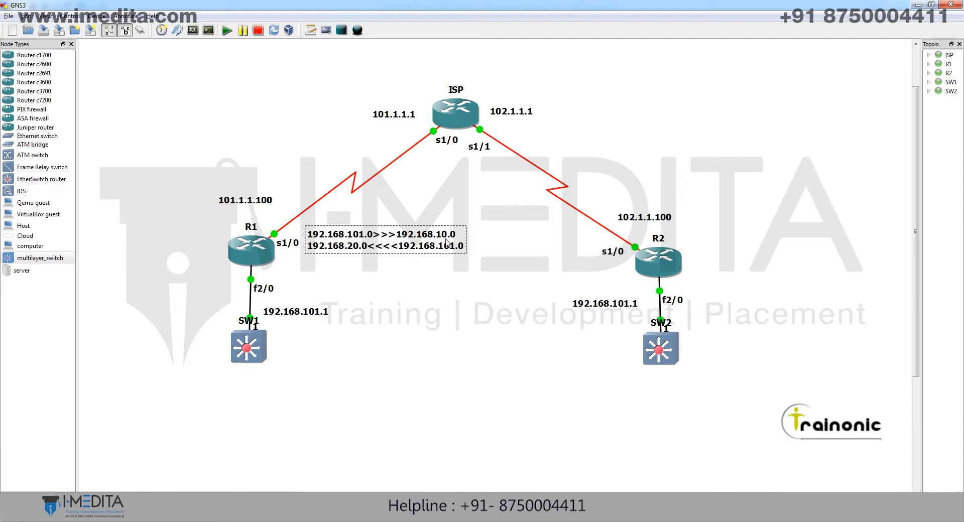
pyautogui.click(595, 308)
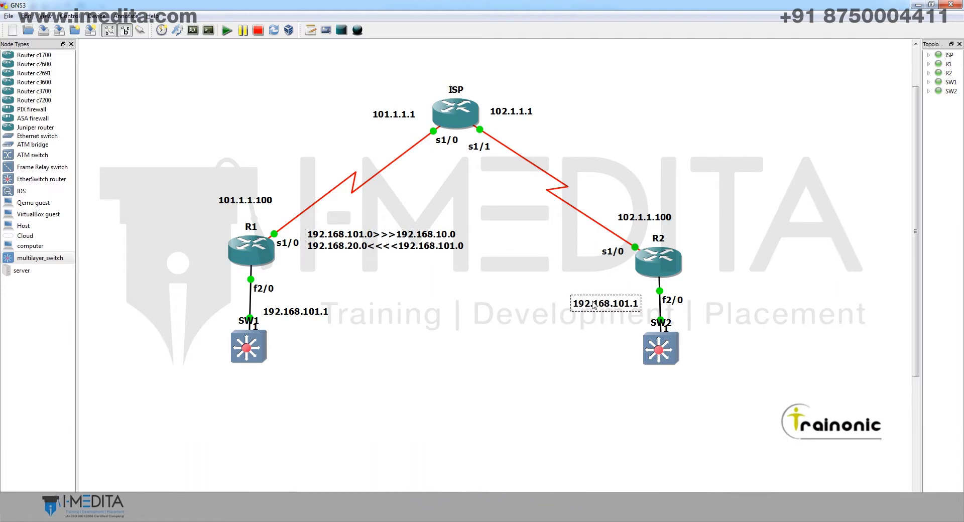
pyautogui.click(402, 251)
pyautogui.click(312, 311)
pyautogui.click(351, 249)
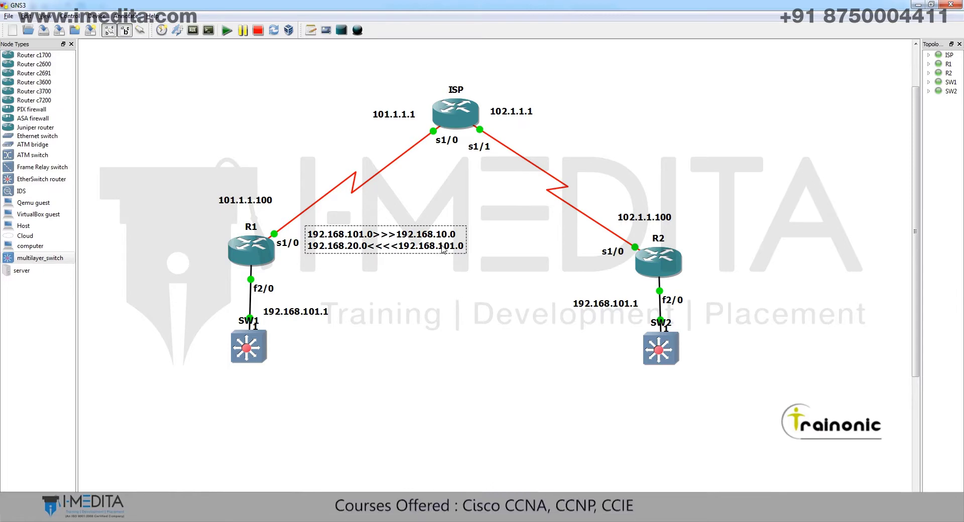
pyautogui.hotkey('alt', 'Tab')
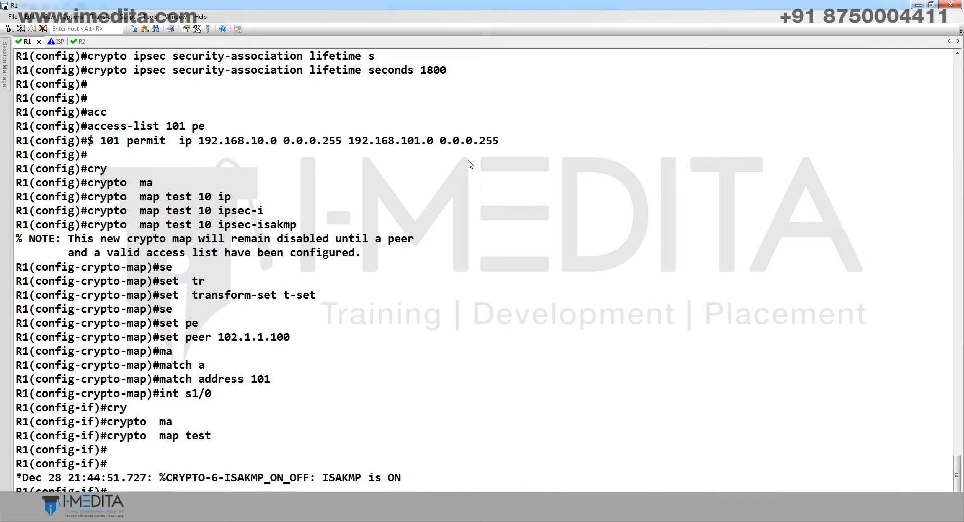
pyautogui.hotkey('alt', 'Tab')
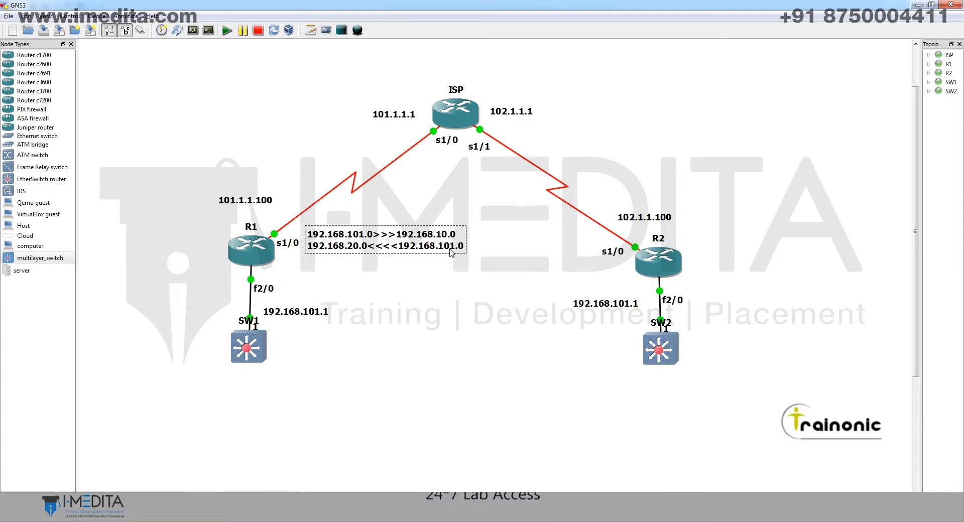
# Switch to R2's console session and enter global configuration mode with conf t.
pyautogui.hotkey('alt', 'Tab')
pyautogui.hotkey('alt', '3')
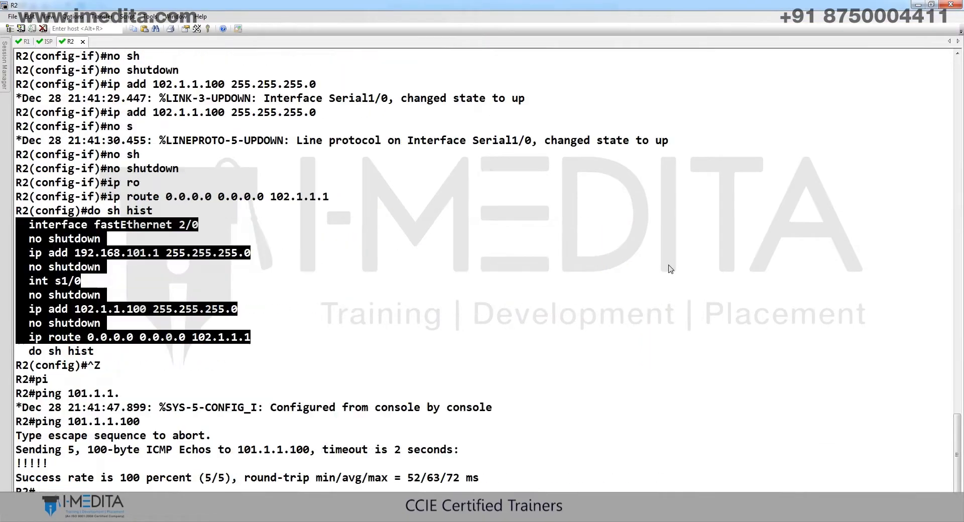
pyautogui.press('Return')
pyautogui.press('Return')
pyautogui.write('conf t')
pyautogui.press('Return')
pyautogui.press('Return')
pyautogui.press('Return')
pyautogui.press('Return')
pyautogui.press('Return')
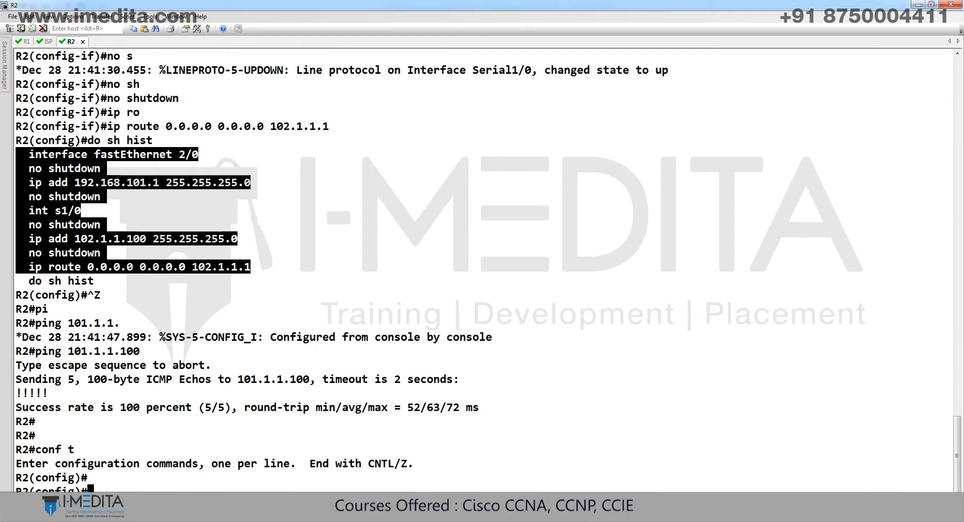
# Create ISAKMP policy 1 with pre-share, aes, sha, group 5 and lifetime 1800.
pyautogui.write('crypto  isakmp policy 1')
pyautogui.press('Return')
pyautogui.write('authentication pre-share')
pyautogui.press('Return')
pyautogui.write('encryption aes')
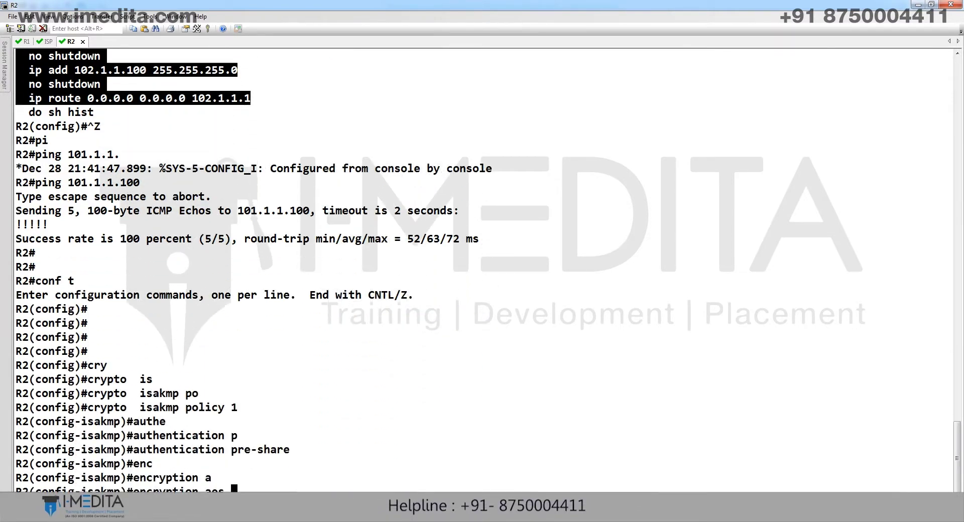
pyautogui.press('Return')
pyautogui.write('hash sha')
pyautogui.press('Return')
pyautogui.write('group 5')
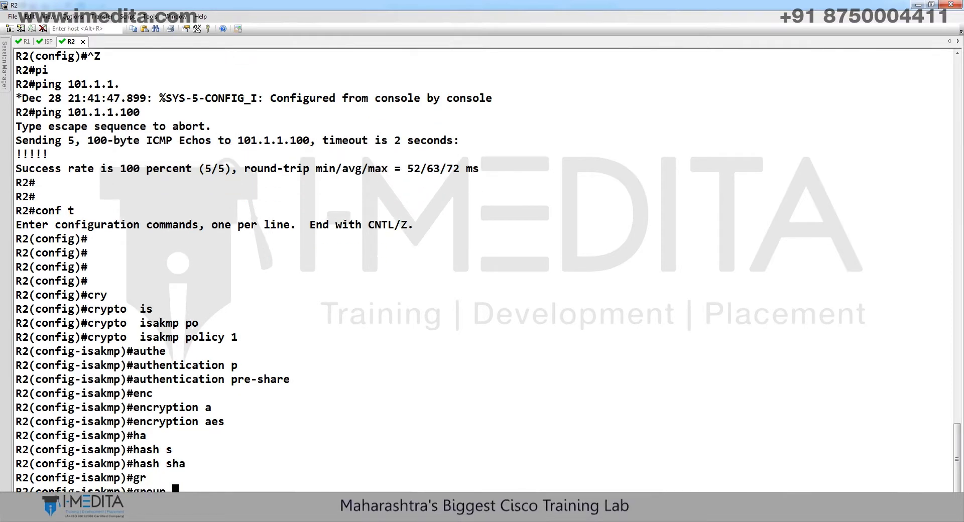
pyautogui.press('Return')
pyautogui.write('lifetime 1800')
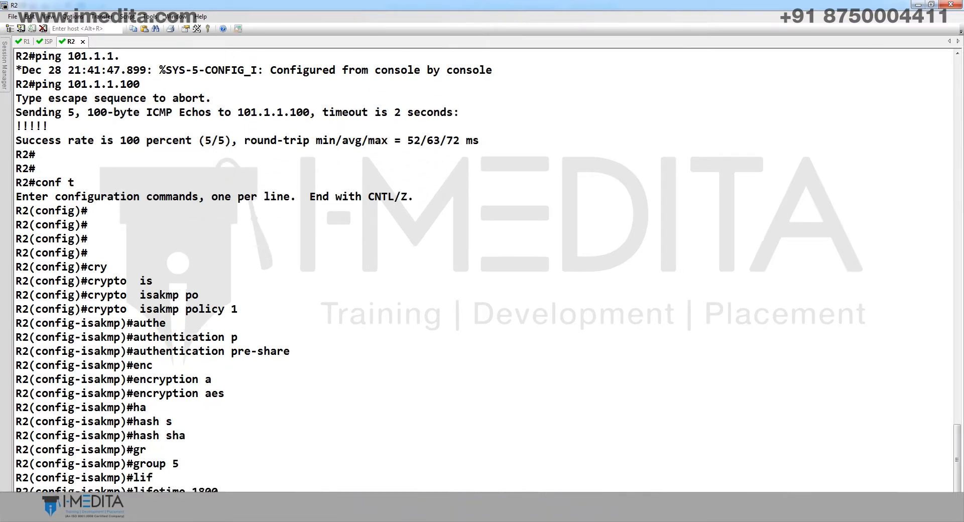
pyautogui.press('Return')
pyautogui.write('exit')
pyautogui.press('Return')
# Configure the ISAKMP pre-shared key for peer 101.1.1.100 and begin the crypto ipsec command.
pyautogui.write('cry')
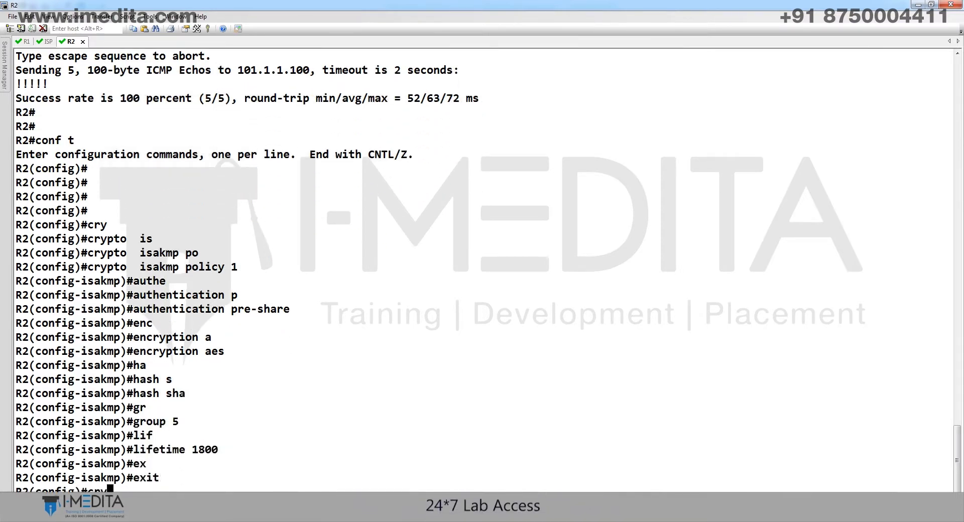
pyautogui.press('Tab')
pyautogui.write('is')
pyautogui.press('Tab')
pyautogui.write('key shi')
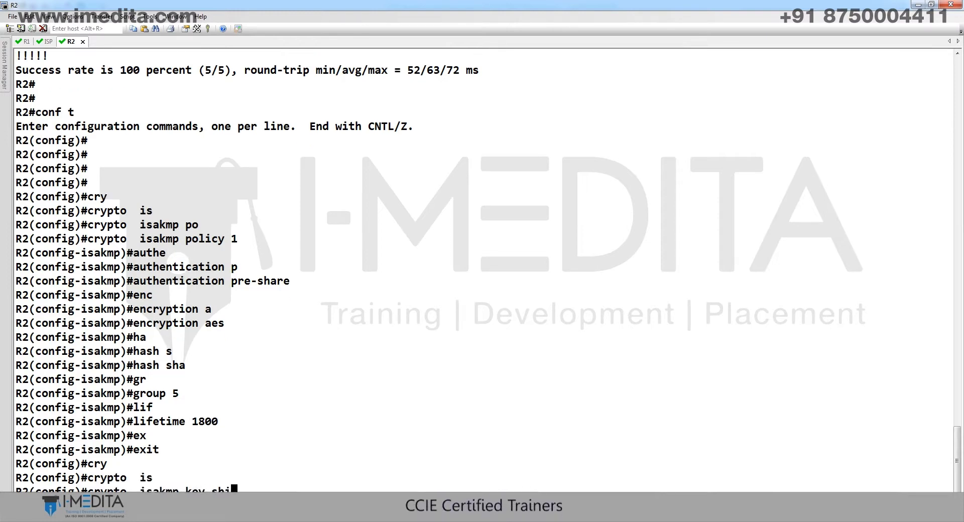
pyautogui.write('va add  1011')
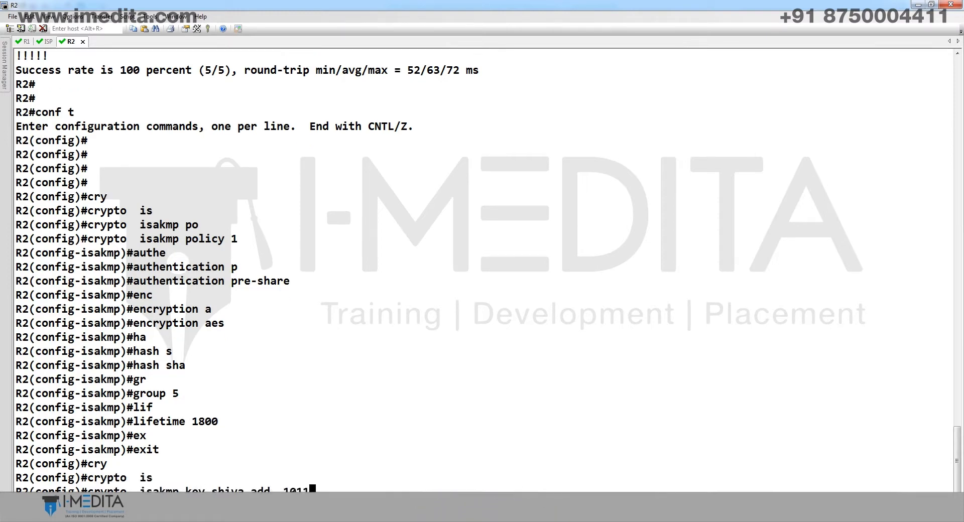
pyautogui.write('1.1.100')
pyautogui.press('Return')
pyautogui.write('cr')
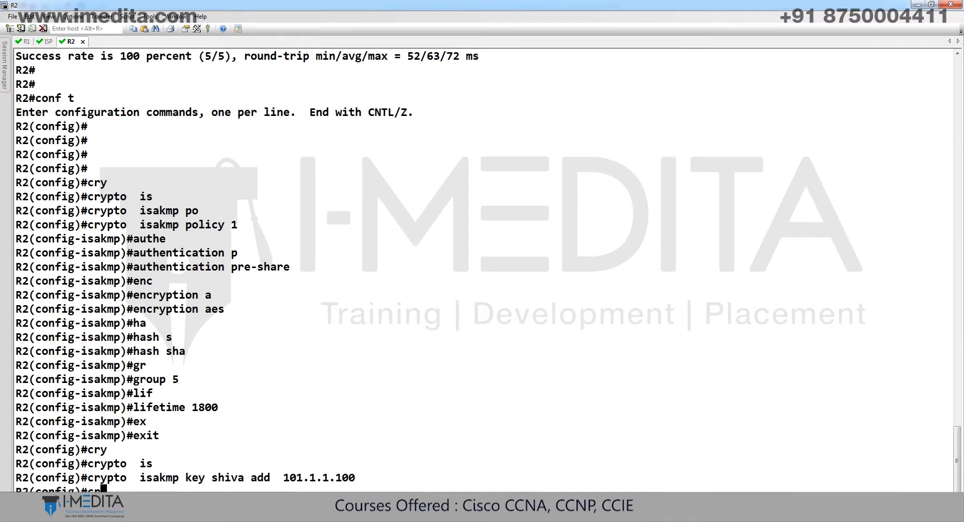
pyautogui.write('y')
pyautogui.press('Tab')
pyautogui.write('ip')
pyautogui.press('Tab')
# Create transform-set t-set with esp-aes esp-sha-hmac in tunnel mode.
pyautogui.write('tr')
pyautogui.press('Tab')
pyautogui.write('t-set e')
pyautogui.press('Tab')
pyautogui.write('sp-a')
pyautogui.press('Tab')
pyautogui.write('e')
pyautogui.press('Tab')
pyautogui.write('sp-s')
pyautogui.press('Tab')
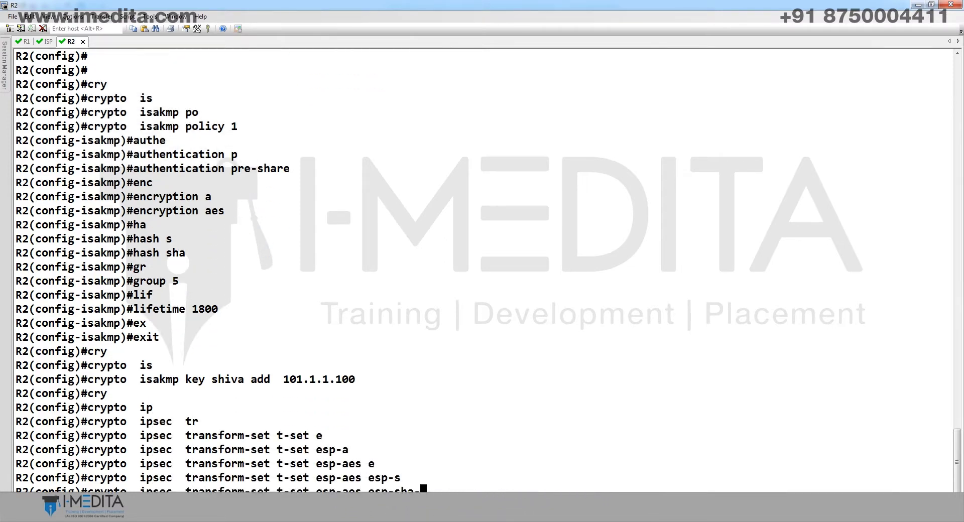
pyautogui.press('Tab')
pyautogui.press('Return')
pyautogui.write('mo')
pyautogui.press('Tab')
pyautogui.write('tu')
# Set the IPsec security-association lifetime to 1800 seconds.
pyautogui.press('Tab')
pyautogui.press('Return')
pyautogui.write('ex')
pyautogui.press('Tab')
pyautogui.press('Return')
pyautogui.write('cr')
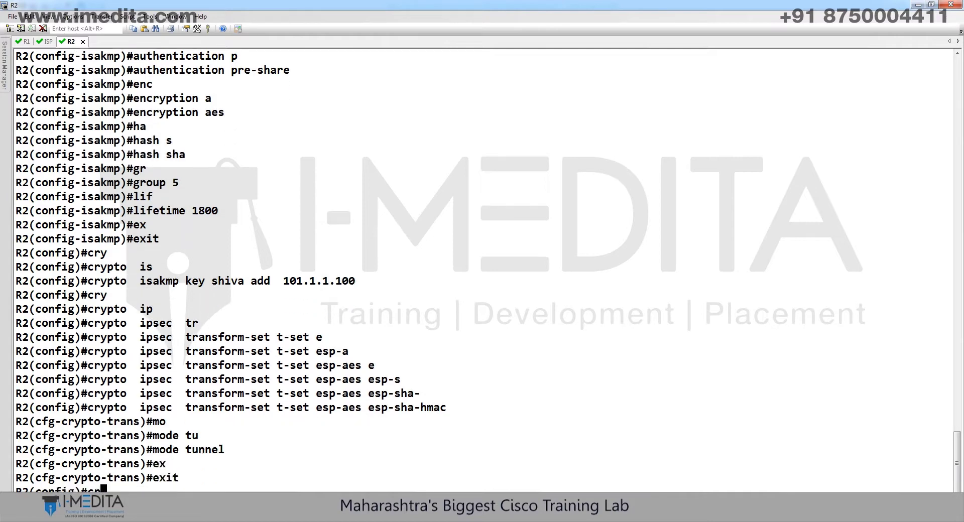
pyautogui.write('y')
pyautogui.press('Tab')
pyautogui.write('ip')
pyautogui.press('Tab')
pyautogui.write('s')
pyautogui.press('Tab')
pyautogui.write('l\t s\t 1800')
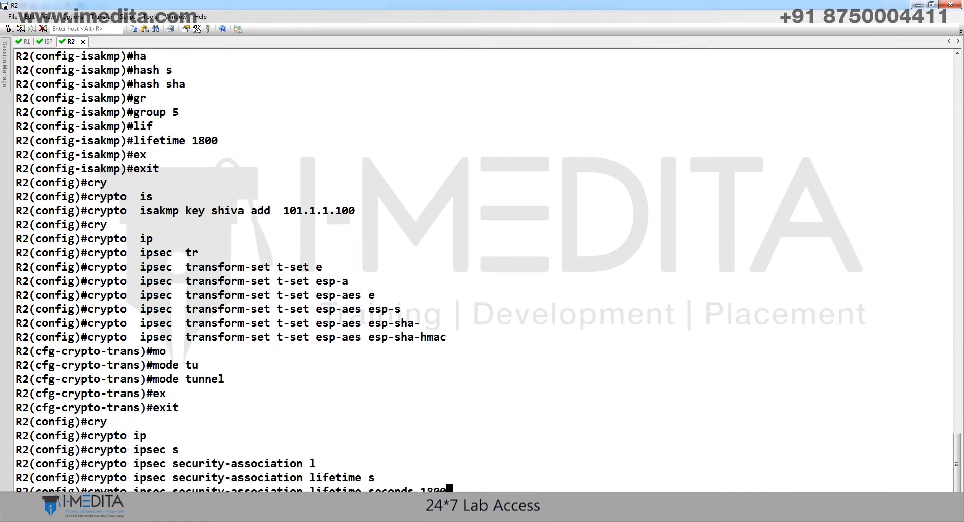
pyautogui.press('Return')
pyautogui.press('Return')
# Add access-list 102 permitting 192.168.101.0 0.0.0.255 to 192.168.10.0 0.0.0.255, checking subnets in GNS3.
pyautogui.write('acc')
pyautogui.press('Tab')
pyautogui.write('102 pe')
pyautogui.press('Tab')
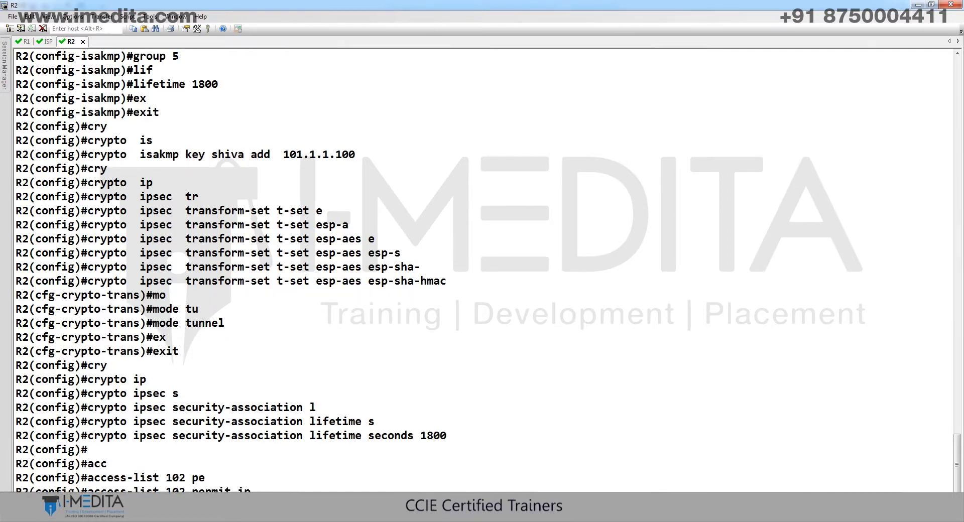
pyautogui.hotkey('alt', 'Tab')
pyautogui.click(628, 306)
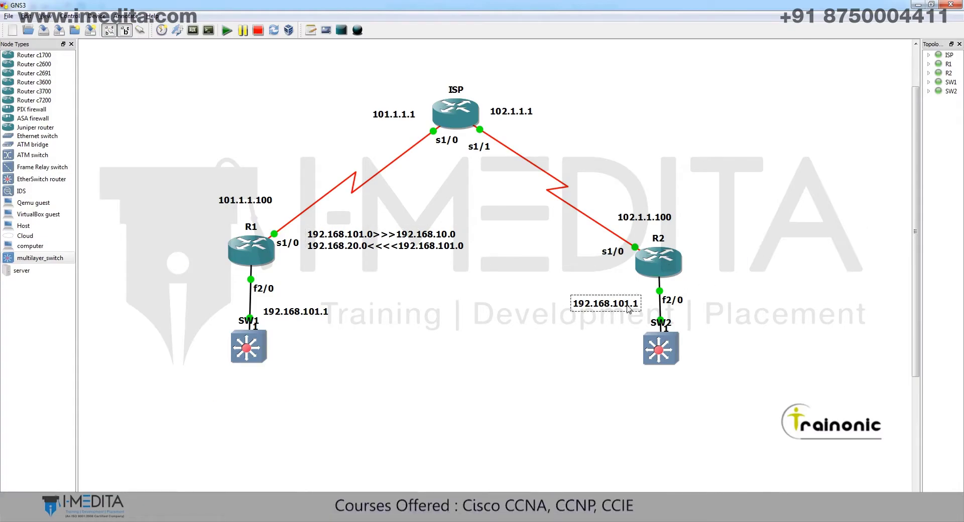
pyautogui.click(432, 247)
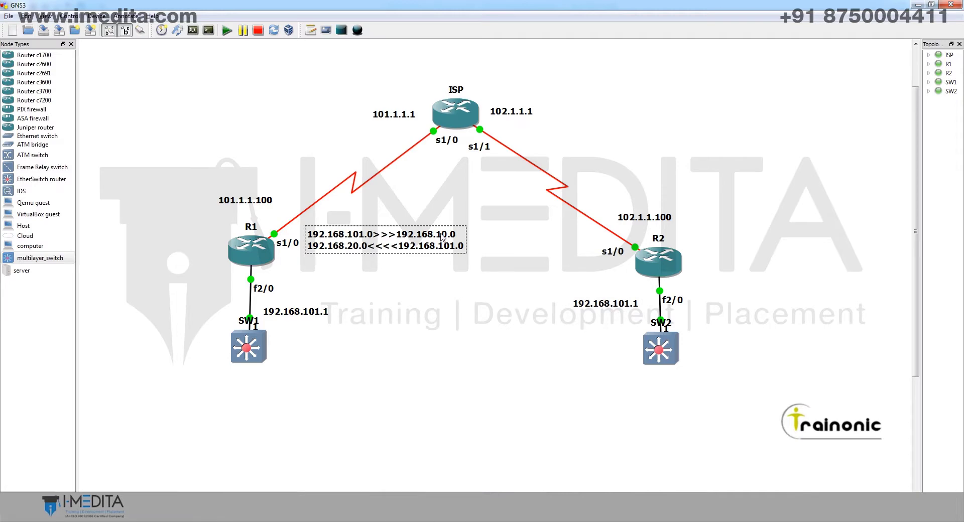
pyautogui.hotkey('alt', 'Tab')
pyautogui.write('.168')
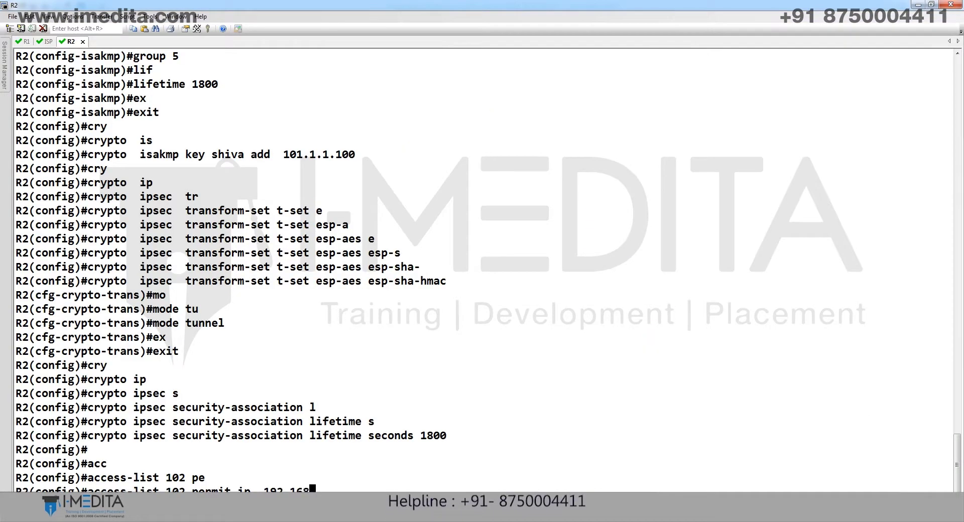
pyautogui.write('.101.0 0.0.0.255 ')
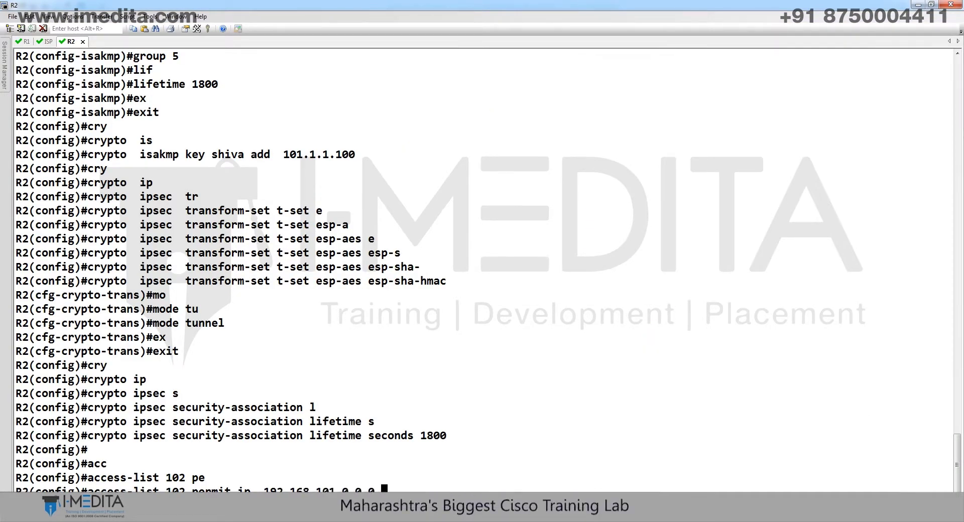
pyautogui.write('192.168.10.0')
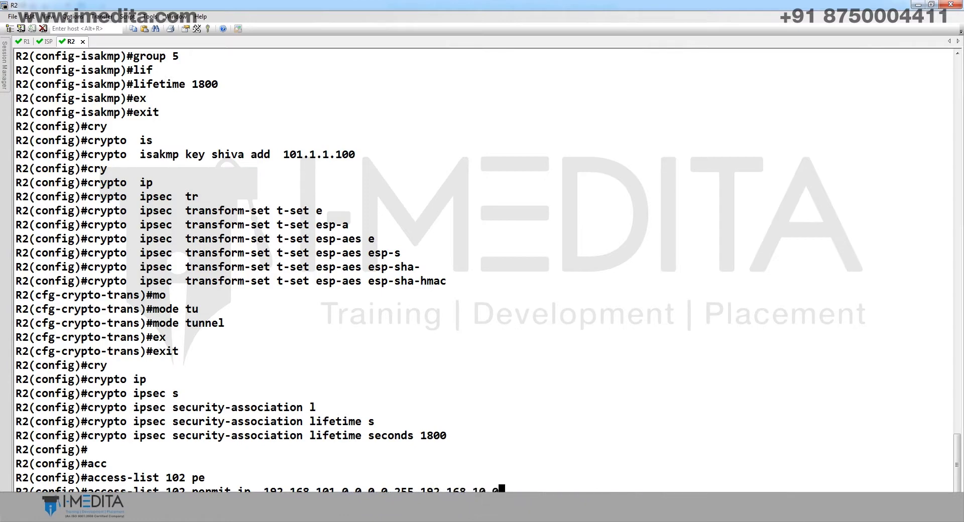
pyautogui.write(' 0.0.0.25')
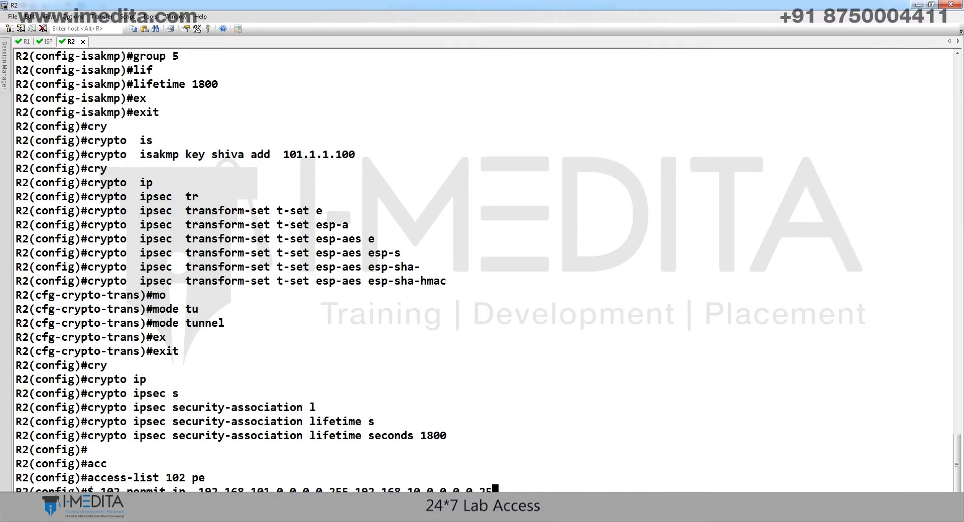
pyautogui.write('5')
pyautogui.press('Return')
# Start entering crypto map test 10 ipsec-isakmp on R2.
pyautogui.write('cry')
pyautogui.press('Tab')
pyautogui.write('ma')
pyautogui.press('Tab')
pyautogui.write('test 10 ip')
pyautogui.press('Tab')
# Create crypto map test 10 ipsec-isakmp on R2 using transform set t-set.
pyautogui.write('sec-i')
pyautogui.press('Tab')
pyautogui.press('Return')
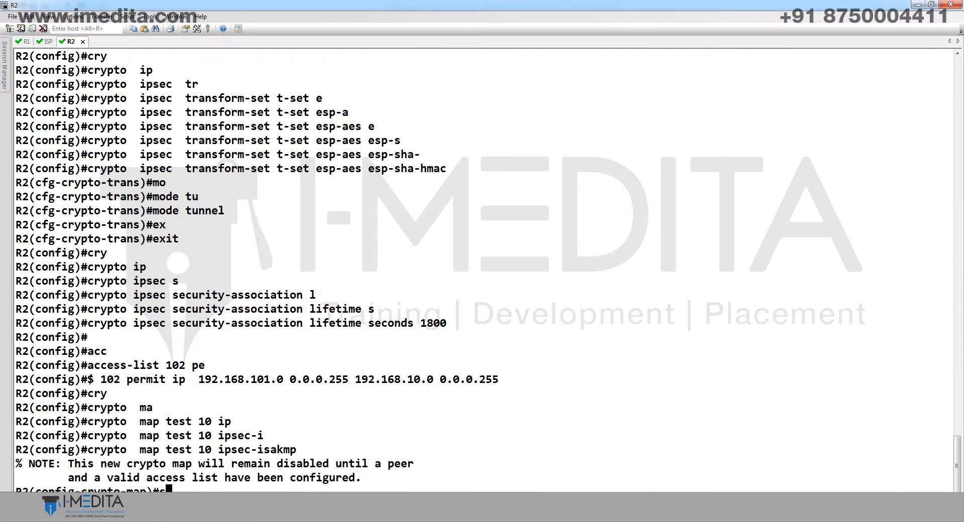
pyautogui.write('se')
pyautogui.press('Tab')
pyautogui.write('tr')
pyautogui.press('Tab')
pyautogui.write('t-set')
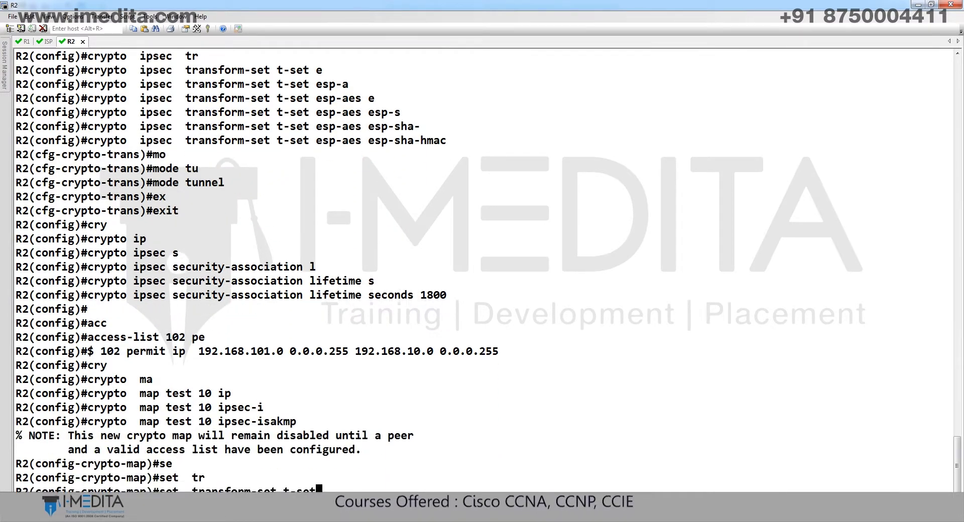
pyautogui.press('Return')
# Set the crypto map peer to 101.1.1.100 and match address 102.
pyautogui.write('se')
pyautogui.press('Tab')
pyautogui.write('pe')
pyautogui.press('Tab')
pyautogui.write('101.1.1.1')
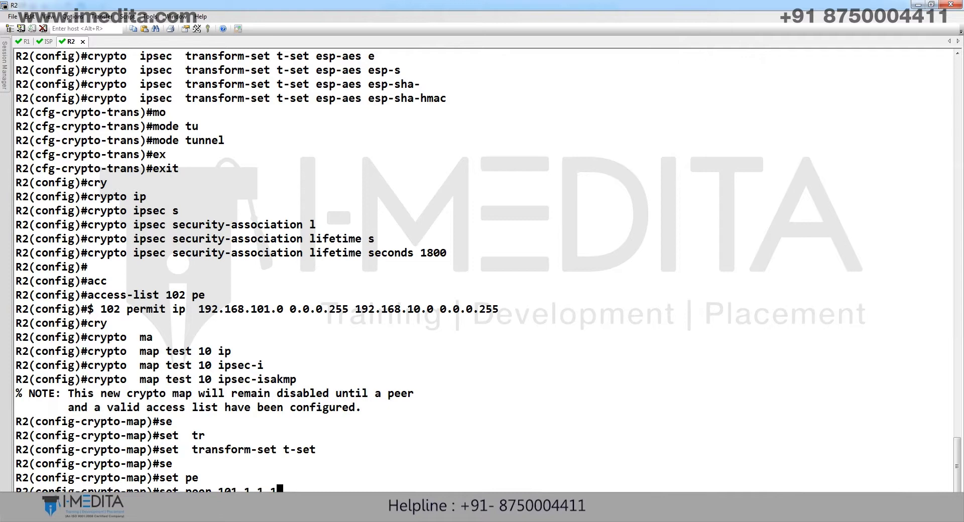
pyautogui.write('00')
pyautogui.press('Return')
pyautogui.write('ap)#a')
pyautogui.press('Tab')
pyautogui.press('BackSpace')
pyautogui.write('map)#match')
pyautogui.press('Tab')
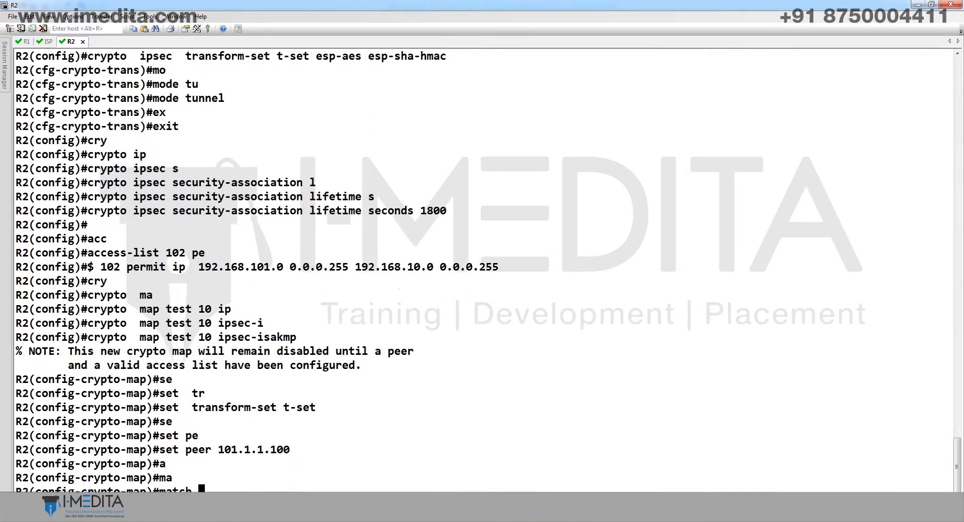
pyautogui.write('a')
pyautogui.press('Tab')
pyautogui.write('102')
pyautogui.press('Return')
# Apply crypto map test to interface s1/0, leave config mode, and return to GNS3.
pyautogui.write('int s1/0')
pyautogui.press('Return')
pyautogui.write('crypto')
pyautogui.press('Tab')
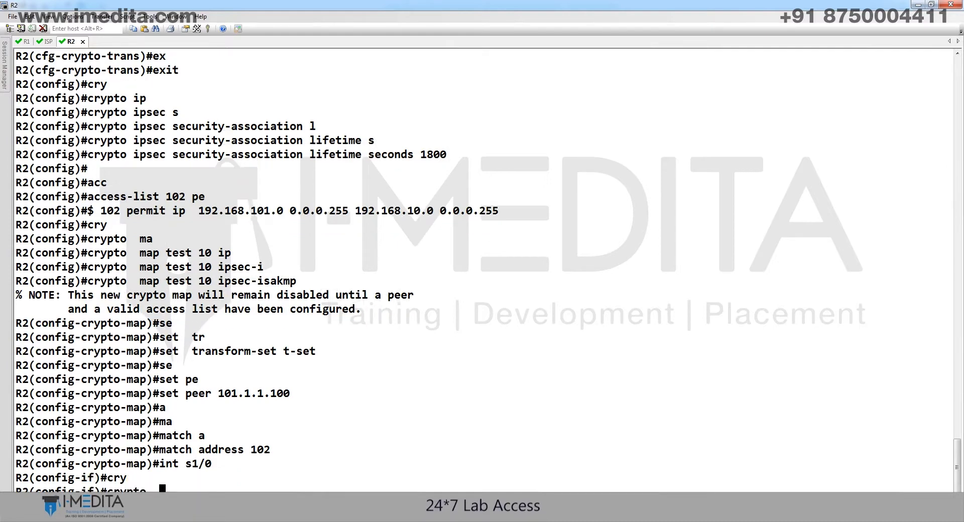
pyautogui.write('ma')
pyautogui.press('Tab')
pyautogui.write('test')
pyautogui.press('Return')
pyautogui.hotkey('ctrl', 'z')
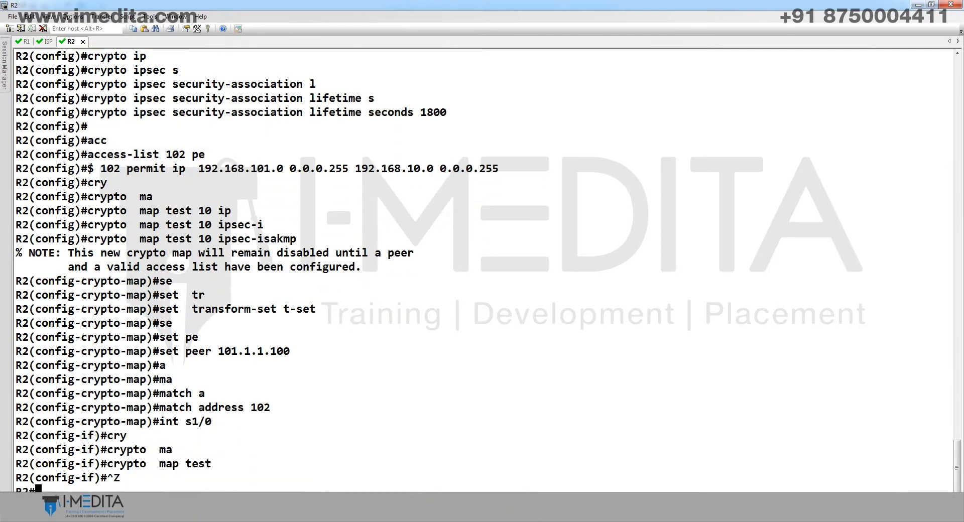
pyautogui.hotkey('alt', 'Tab')
# Select R1 and the route annotation in GNS3, then return to R1's SecureCRT console.
pyautogui.moveTo(251, 248); pyautogui.dragTo(248, 246)
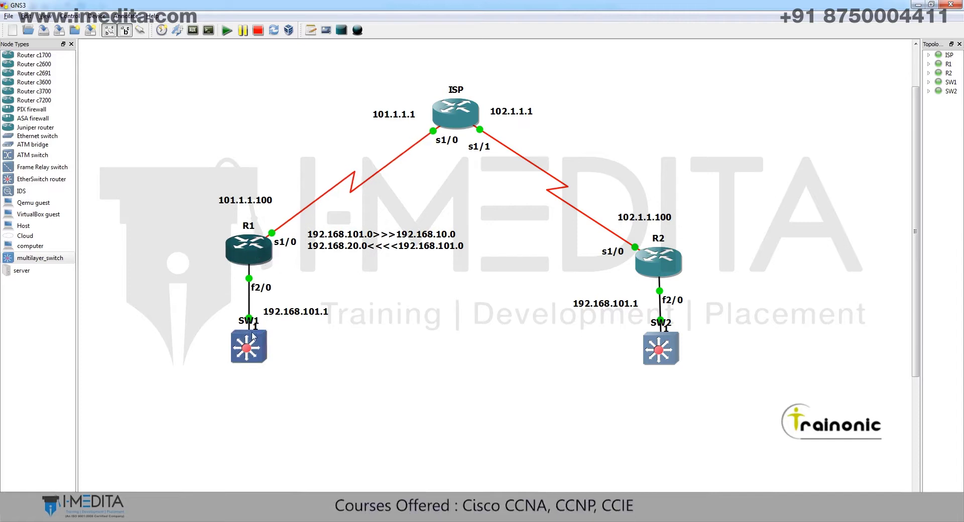
pyautogui.click(338, 253)
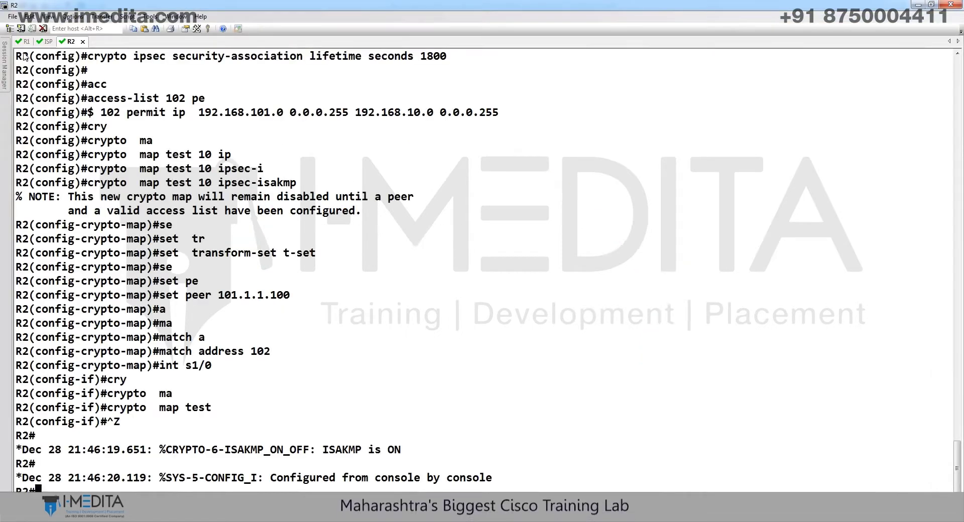
pyautogui.click(26, 43)
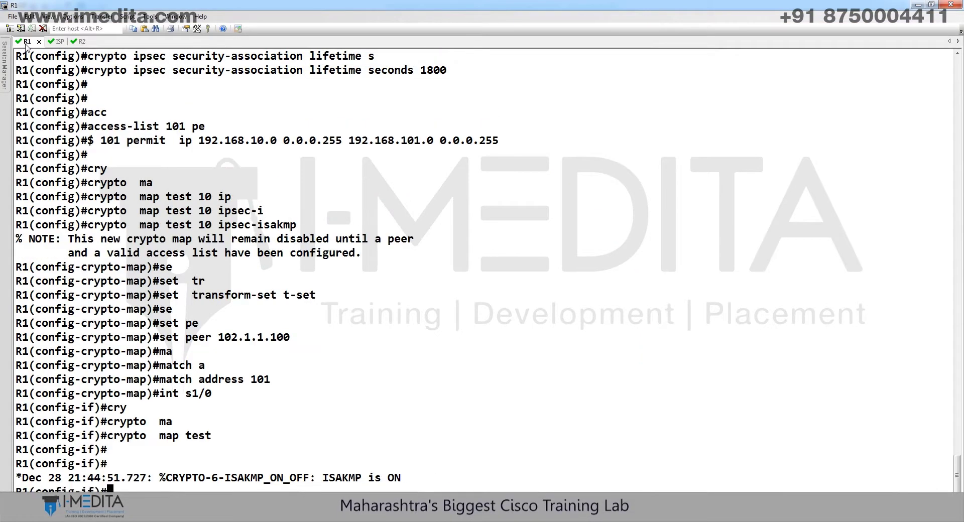
# On R1, ping 192.168.20.1 100 times sourced from FastEthernet 2/0.
pyautogui.hotkey('ctrl', 'z')
pyautogui.press('Return')
pyautogui.press('Return')
pyautogui.press('Return')
pyautogui.write('pi')
pyautogui.press('Tab')
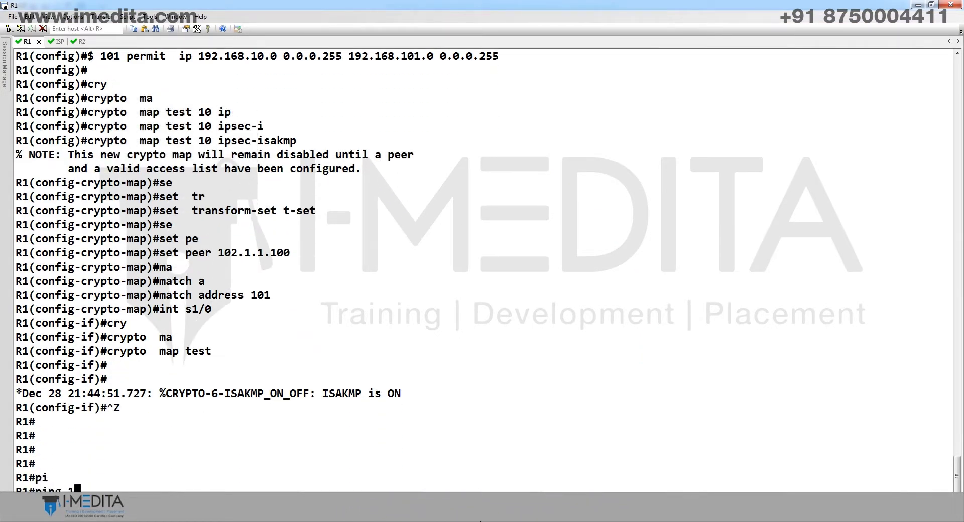
pyautogui.write('192.168.20.1 so')
pyautogui.press('Tab')
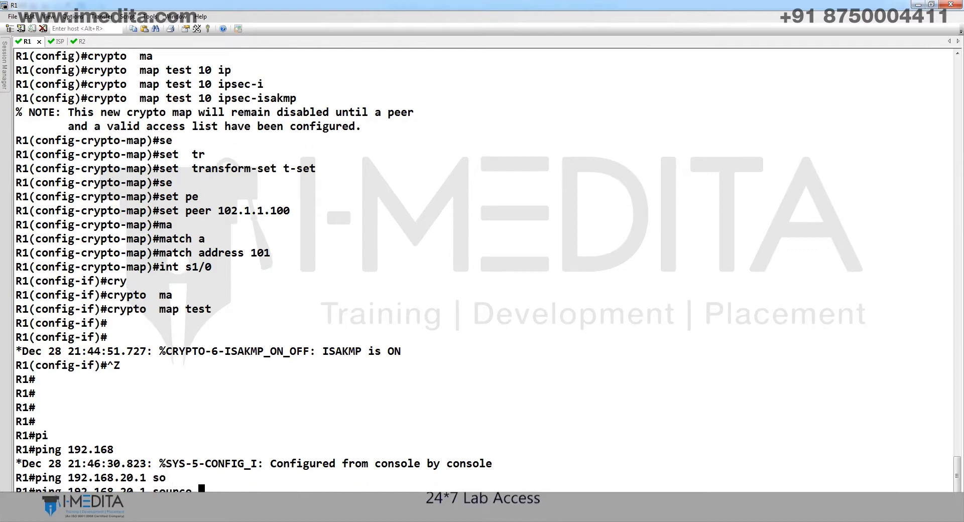
pyautogui.write('fa')
pyautogui.press('Tab')
pyautogui.write('2/0 re')
pyautogui.press('Tab')
pyautogui.write('100')
pyautogui.press('Return')
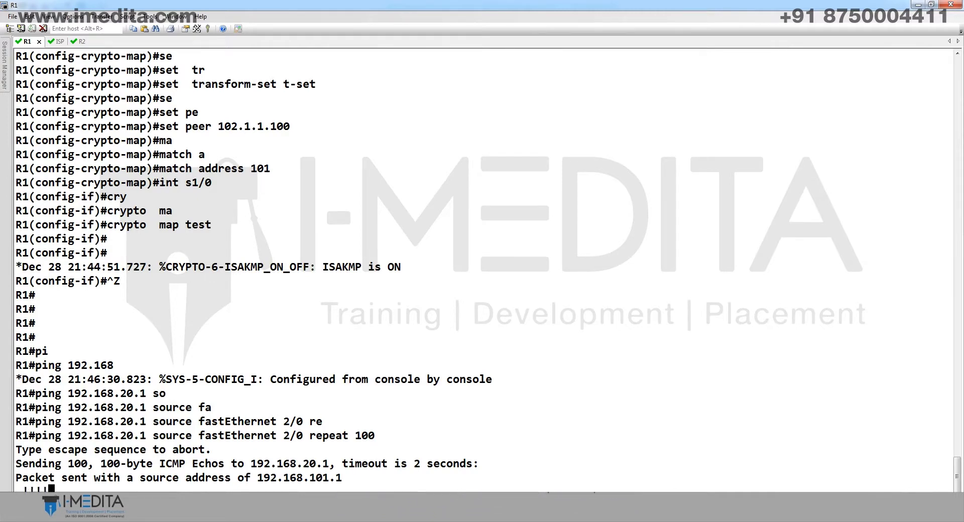
# On R2, ping 192.168.10.1 100 times sourced from FastEthernet 2/0.
pyautogui.click(78, 41)
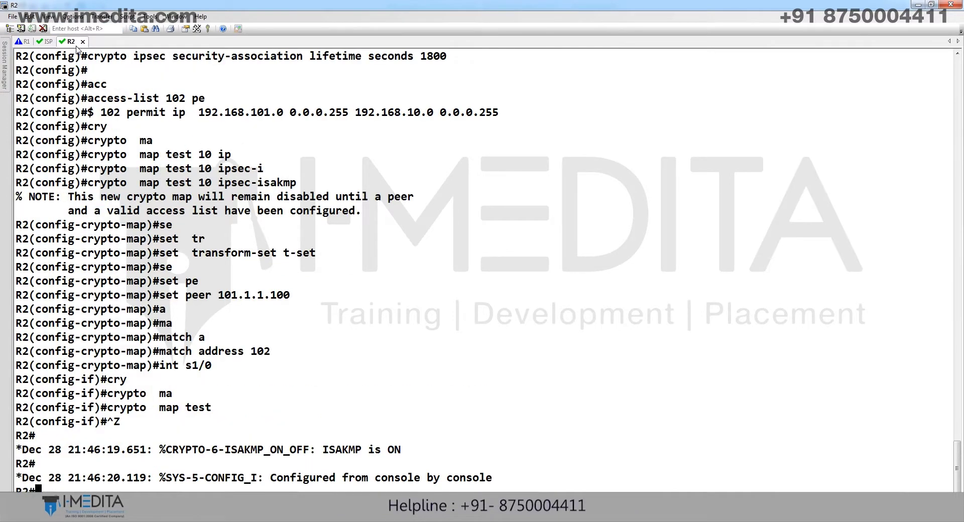
pyautogui.write('pi')
pyautogui.press('Tab')
pyautogui.write('192.168.10.1 so')
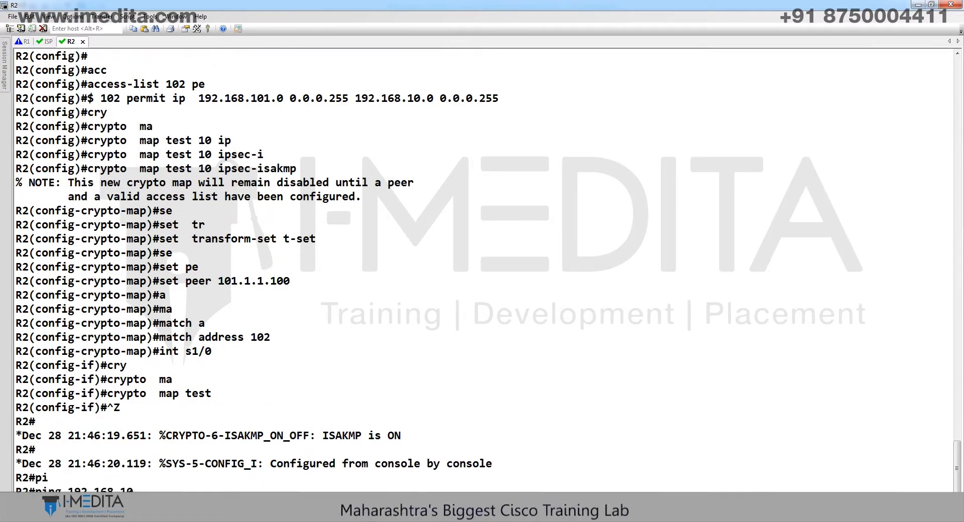
pyautogui.press('Tab')
pyautogui.write('fa')
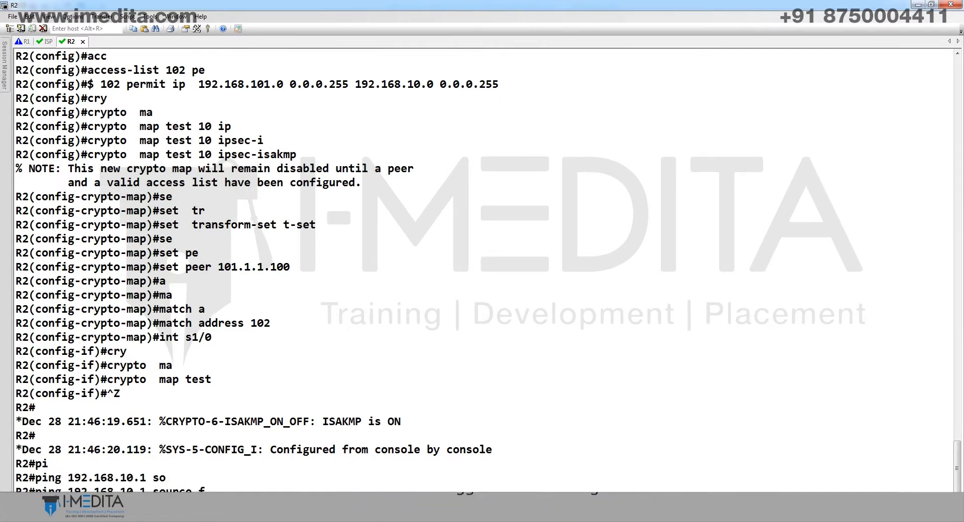
pyautogui.press('Tab')
pyautogui.write('2/0 re')
pyautogui.press('Tab')
pyautogui.write('10')
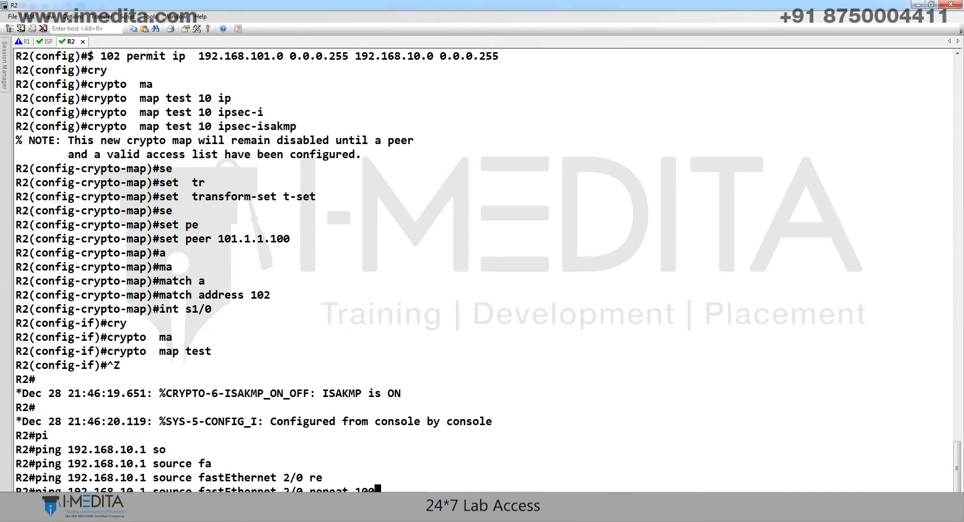
pyautogui.write('0')
pyautogui.press('Return')
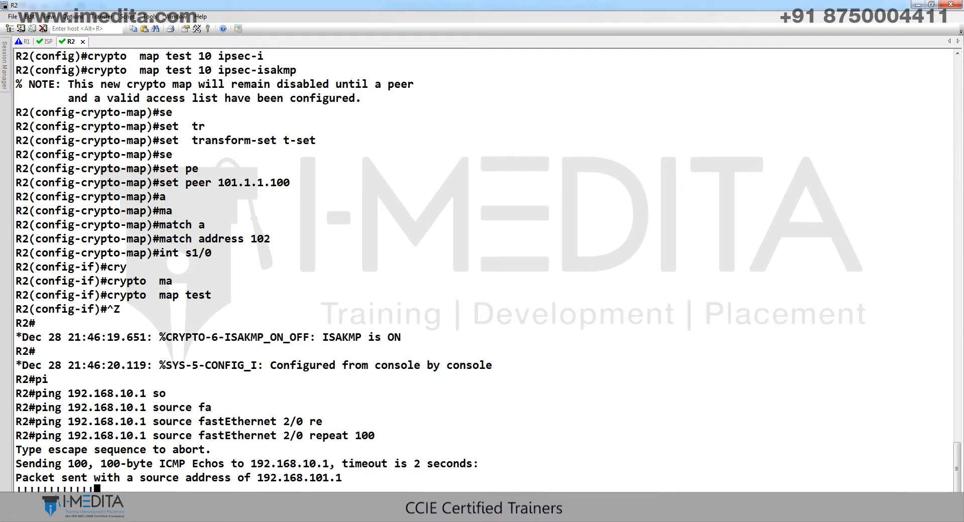
pyautogui.click(26, 42)
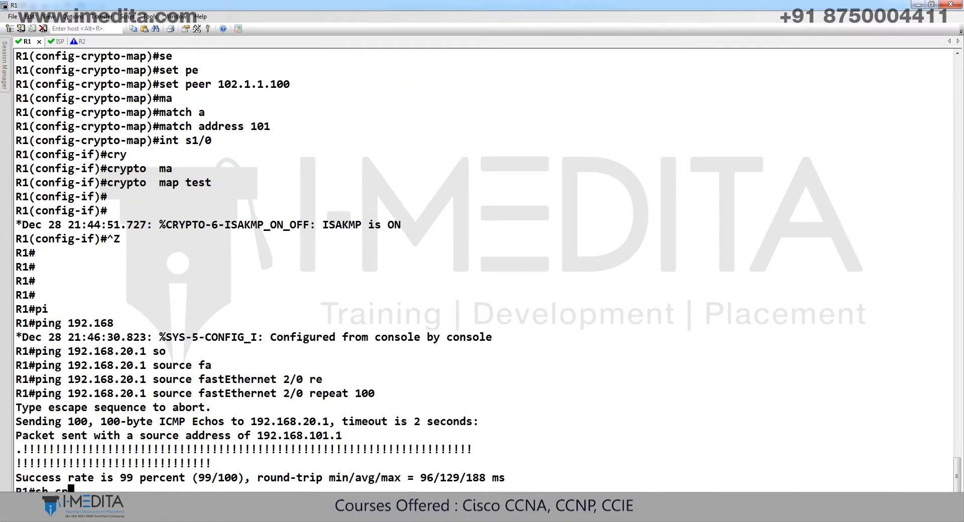
# Run show crypto isakmp sa on R1 to see the QM_IDLE ACTIVE SA.
pyautogui.write('y')
pyautogui.press('Tab')
pyautogui.write('is')
pyautogui.press('Tab')
pyautogui.write('sa')
pyautogui.press('Return')
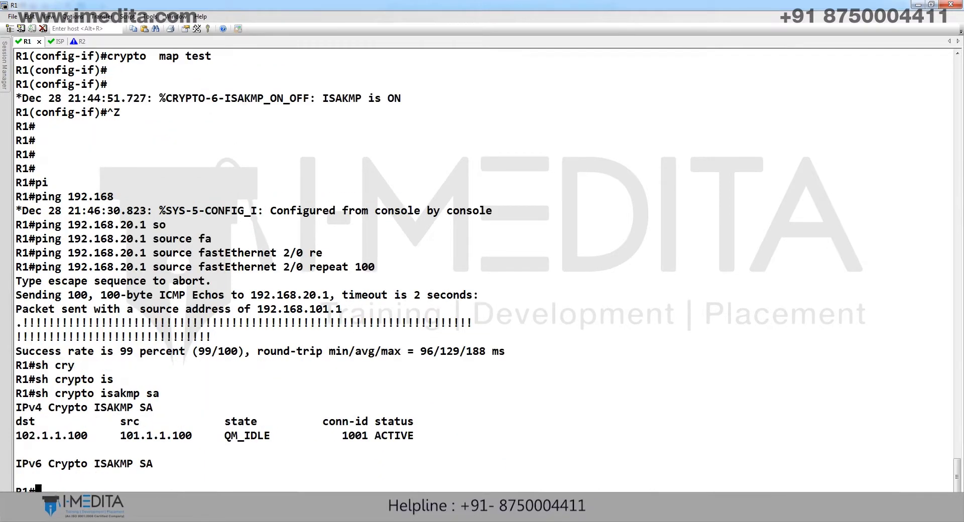
# Run show crypto ipsec sa on R1 and highlight the local and remote ident lines.
pyautogui.write('sh cry')
pyautogui.press('Tab')
pyautogui.write('ip')
pyautogui.press('Tab')
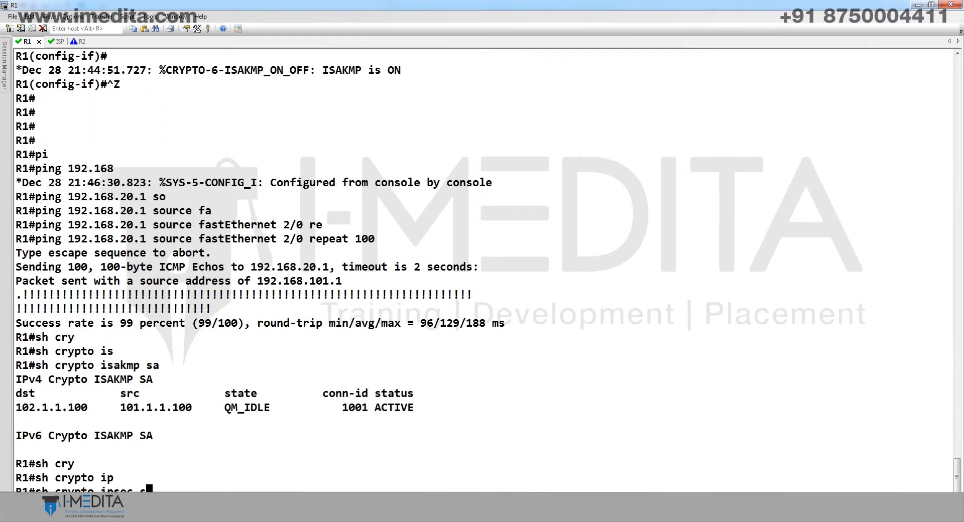
pyautogui.write('sa')
pyautogui.press('Return')
pyautogui.press('q')
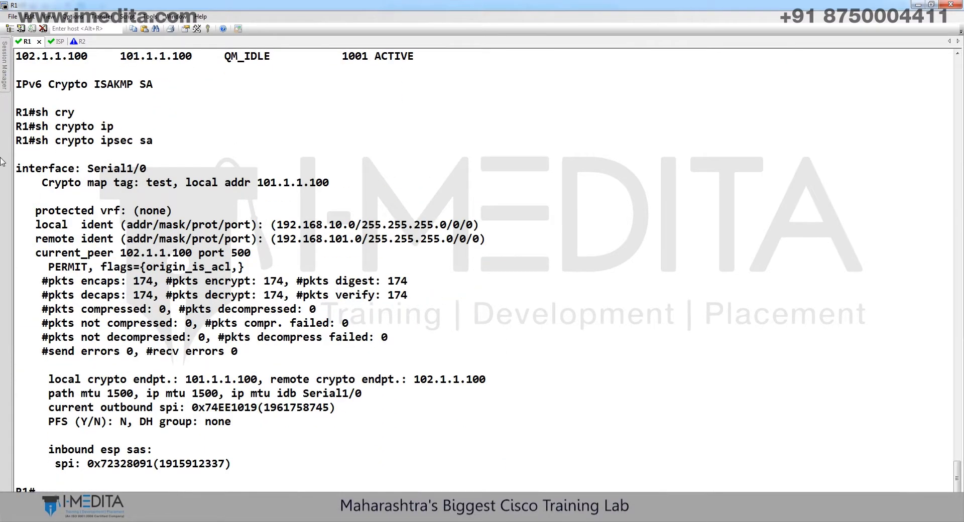
pyautogui.moveTo(29, 225); pyautogui.dragTo(526, 245)
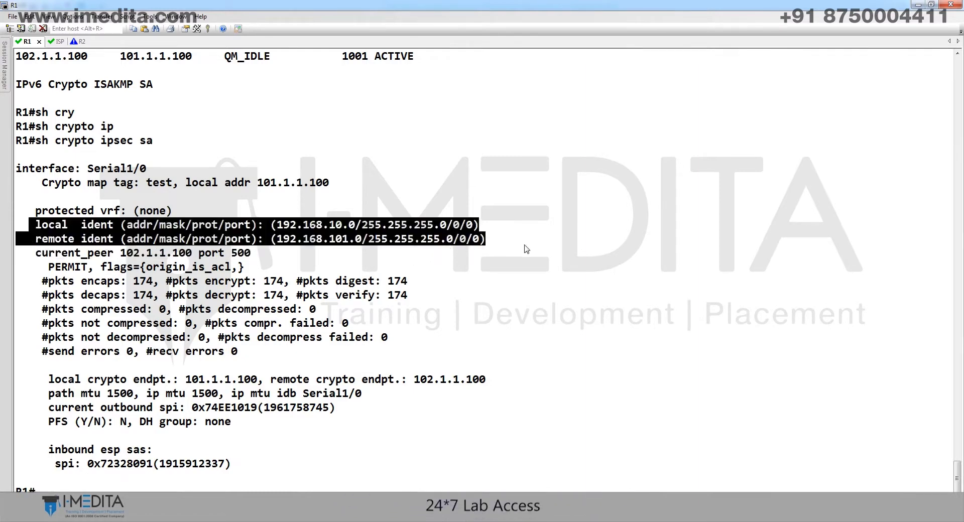
pyautogui.hotkey('alt', 'Tab')
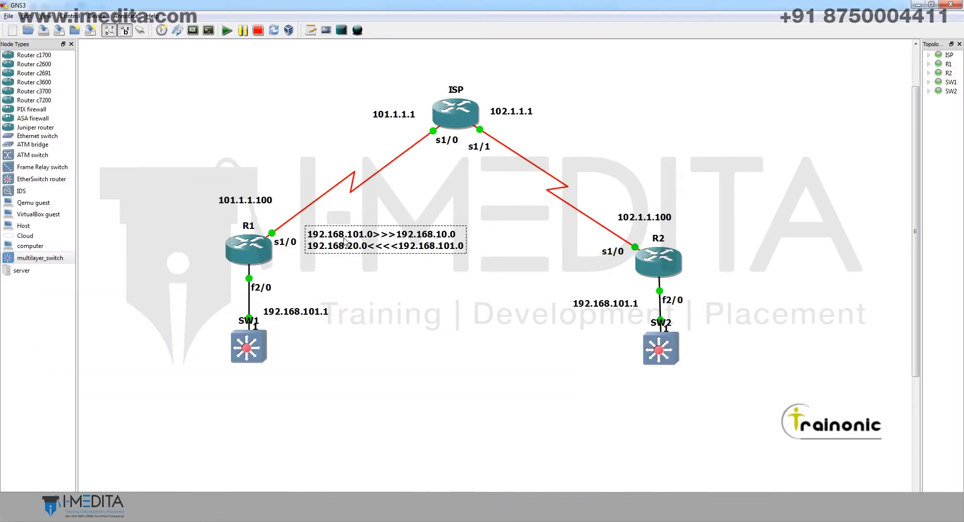
# Compare R1's local 192.168.10.0/24 and remote 192.168.101.0/24 idents with the GNS3 route notes.
pyautogui.hotkey('alt', 'Tab')
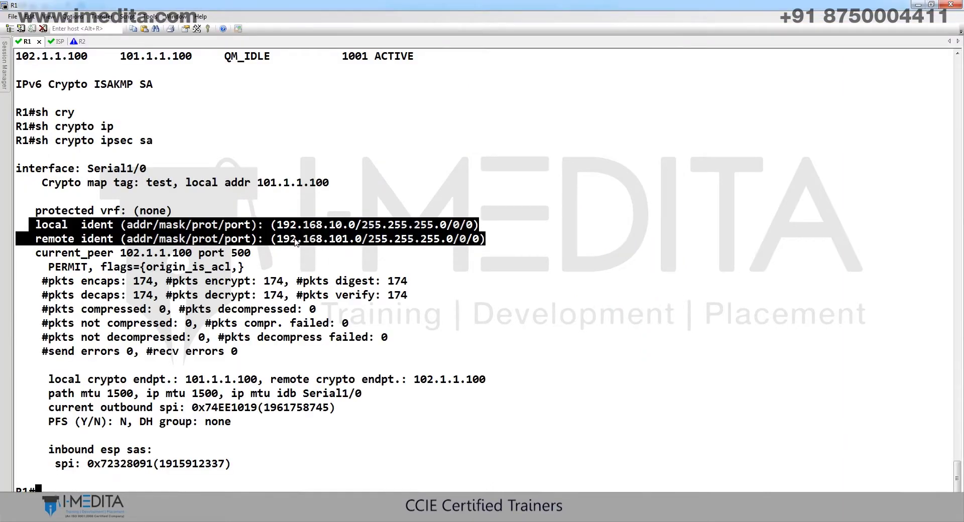
pyautogui.moveTo(276, 225); pyautogui.dragTo(466, 250)
pyautogui.hotkey('alt', 'Tab')
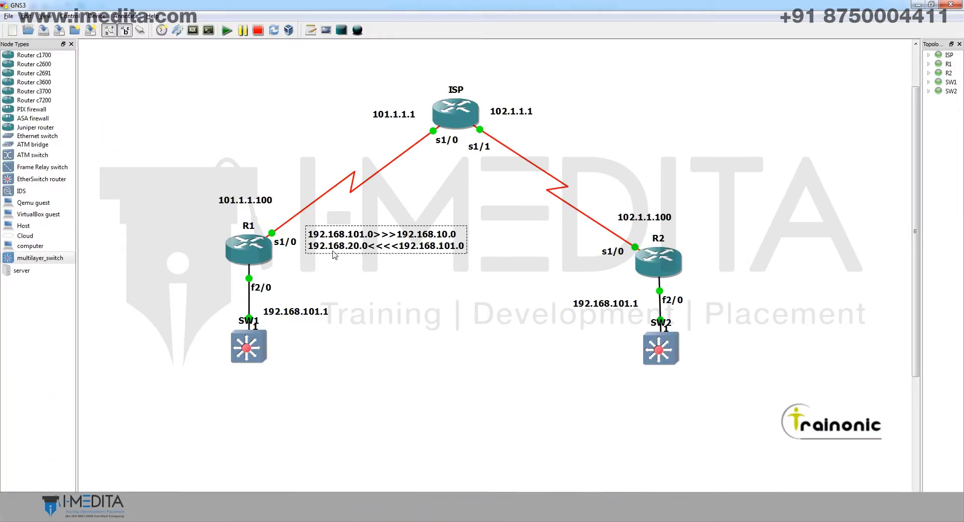
pyautogui.moveTo(447, 250); pyautogui.dragTo(446, 250)
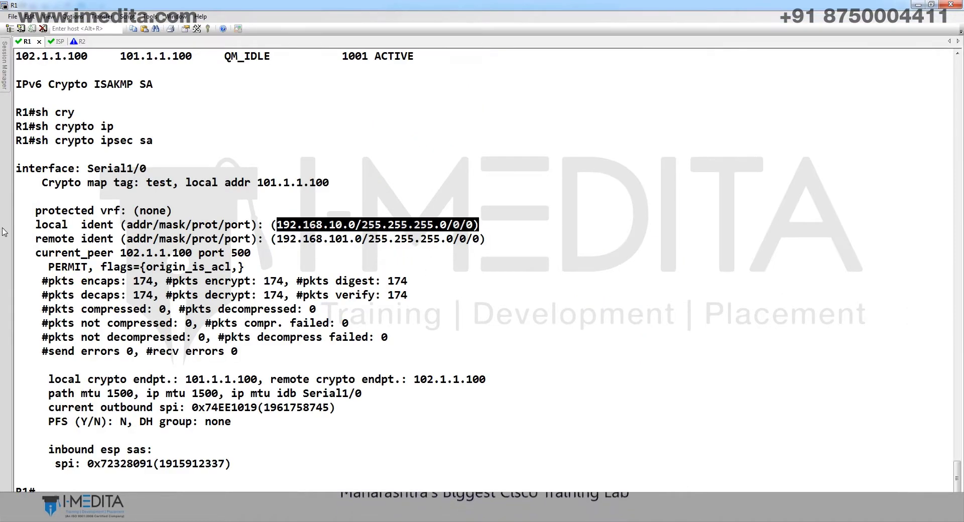
pyautogui.moveTo(30, 224); pyautogui.dragTo(501, 248)
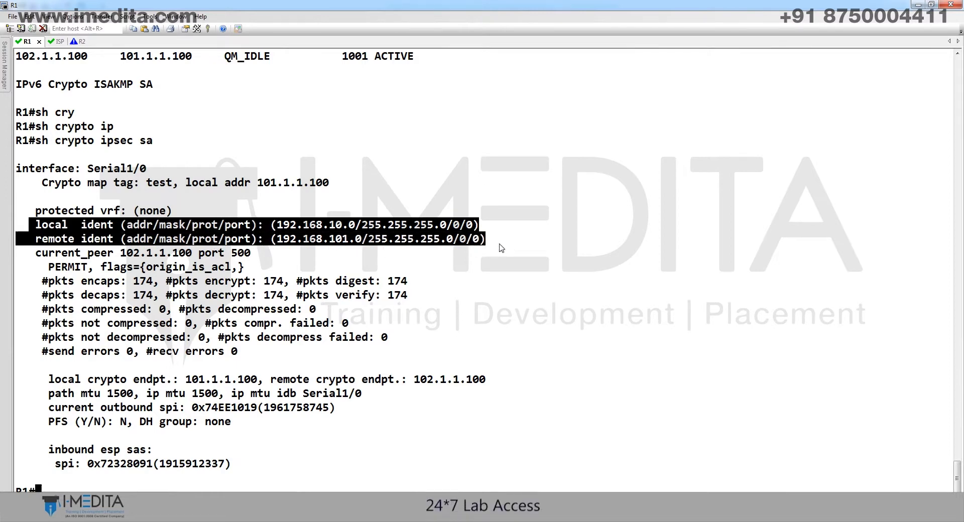
pyautogui.hotkey('ctrl', 'Tab')
pyautogui.hotkey('ctrl', 'Tab')
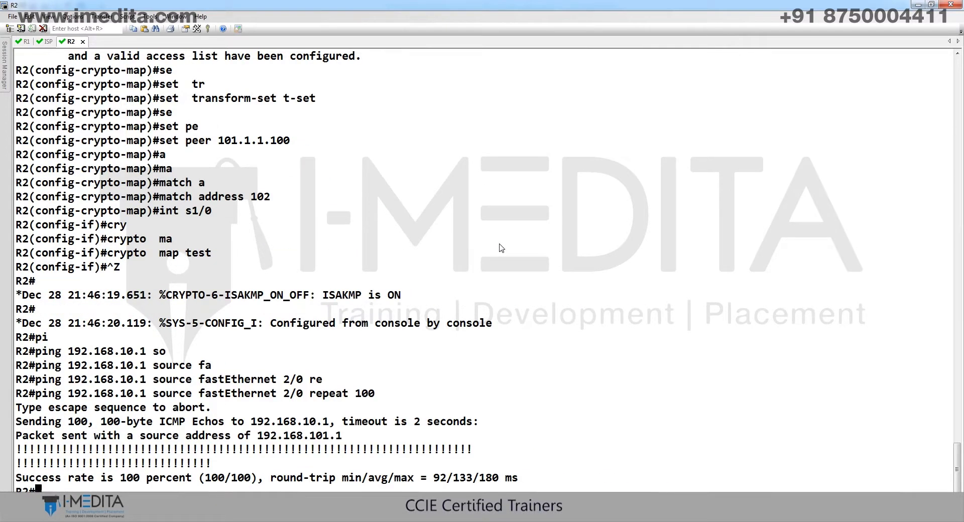
# Run show crypto isakmp sa on R2 to see the QM_IDLE ACTIVE SA.
pyautogui.press('Tab')
pyautogui.write('i')
pyautogui.press('Tab')
pyautogui.write('sakmp sa')
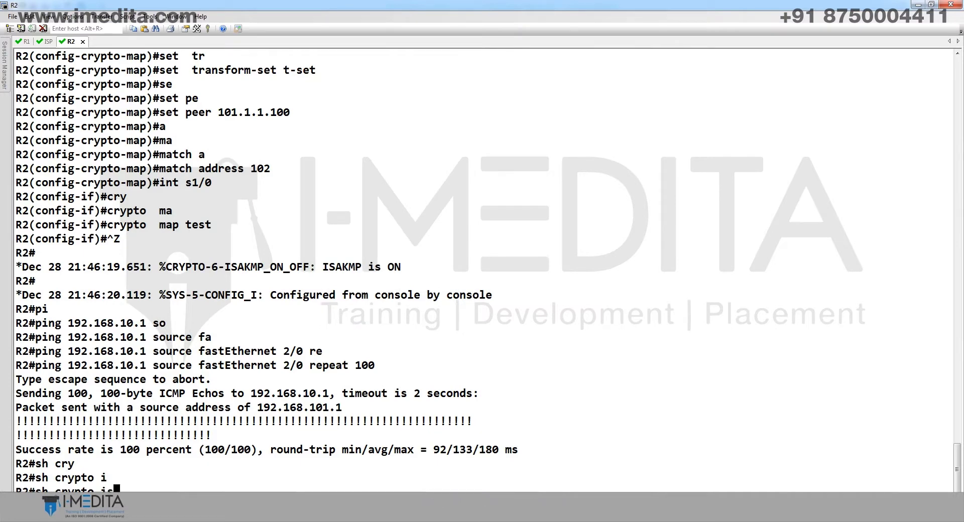
pyautogui.press('Tab')
pyautogui.write('sa')
pyautogui.press('Return')
# Run show crypto ipsec sa on R2 and highlight the 199 encrypted/decrypted packet counts.
pyautogui.write('sh cry')
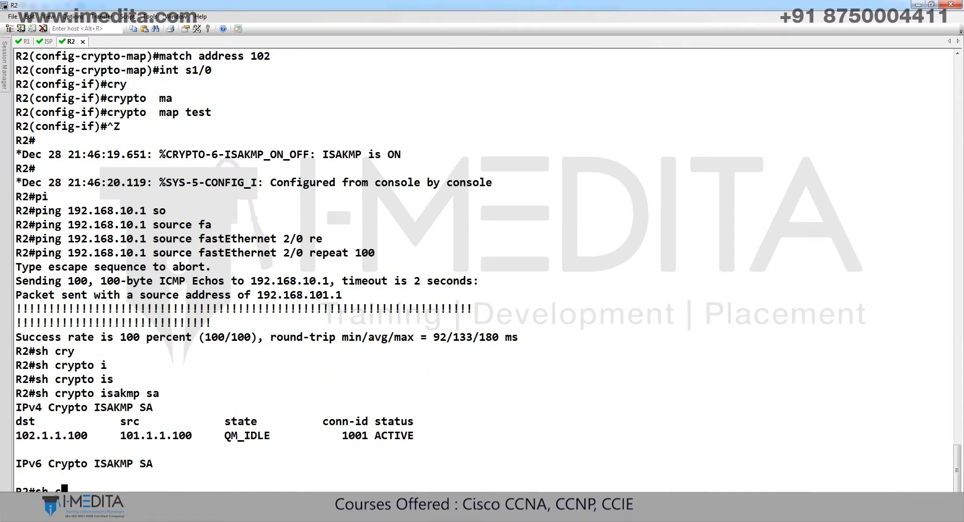
pyautogui.press('Tab')
pyautogui.write('ip')
pyautogui.press('Tab')
pyautogui.write('s')
pyautogui.press('Tab')
pyautogui.write('sa')
pyautogui.press('Return')
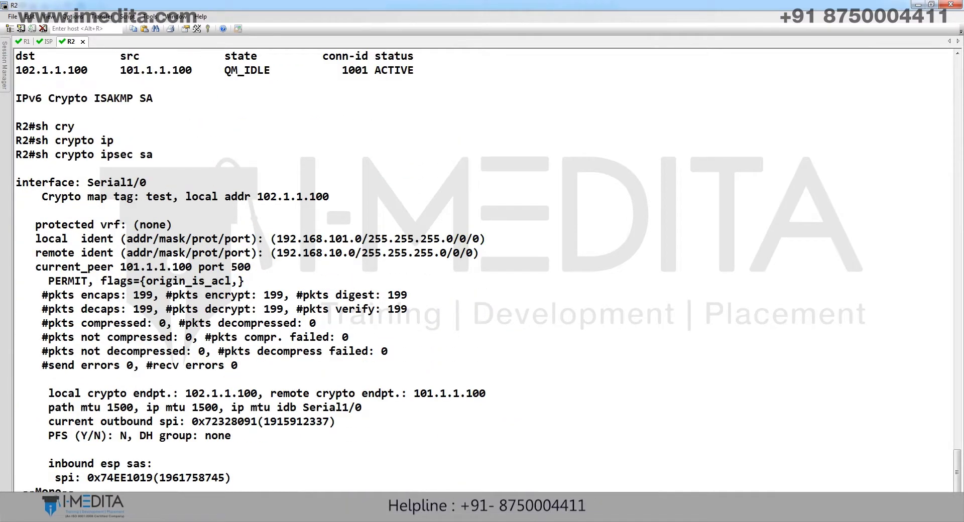
pyautogui.press('q')
pyautogui.moveTo(21, 284); pyautogui.dragTo(429, 299)
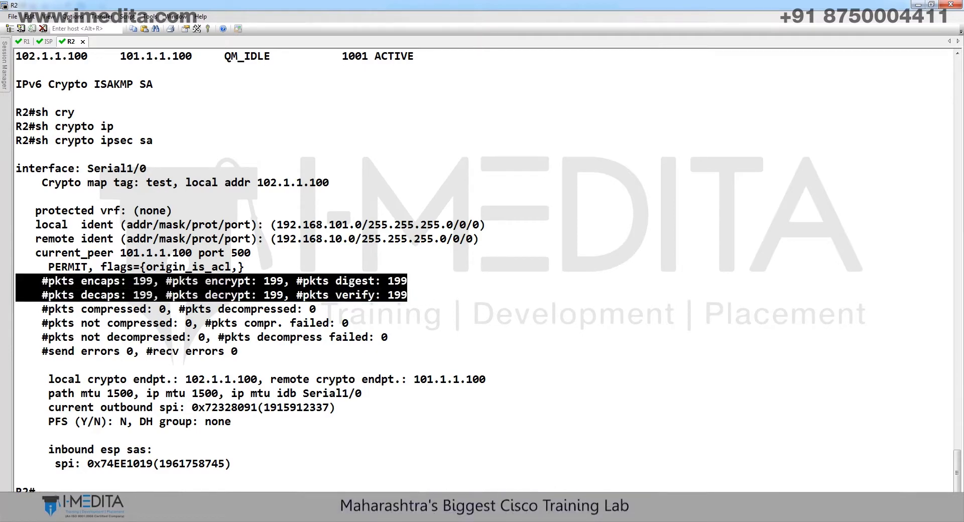